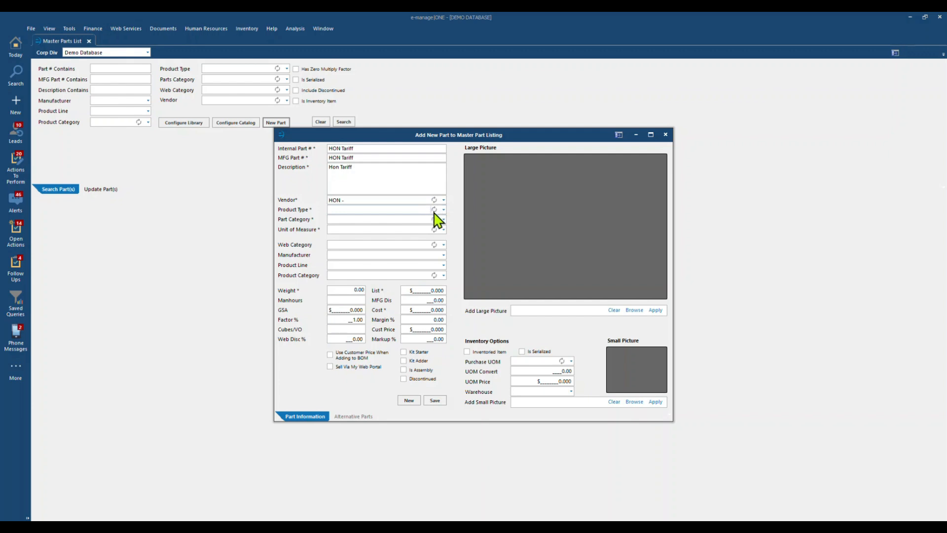
Set both the product type and the part category of the new HON Tariff part to Tariff and Surcharges
click(443, 212)
click(444, 210)
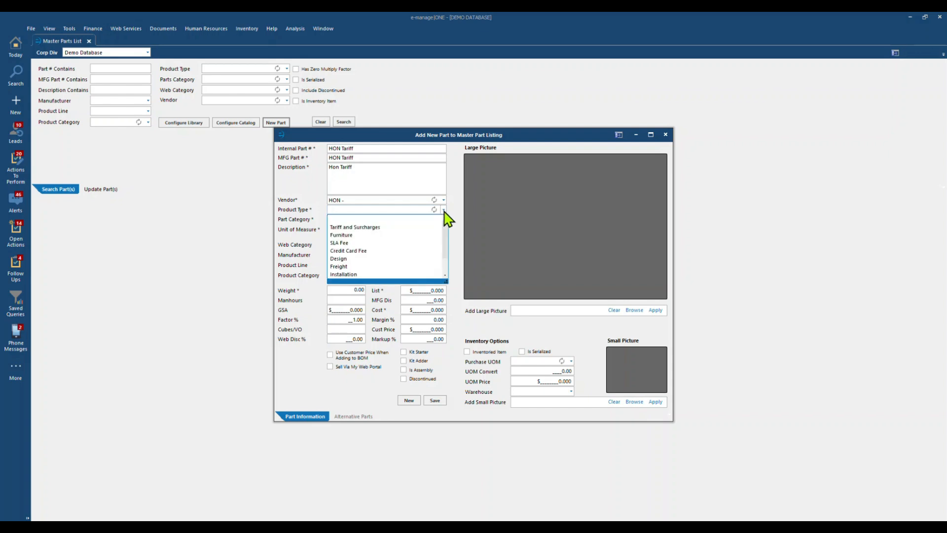
click(346, 229)
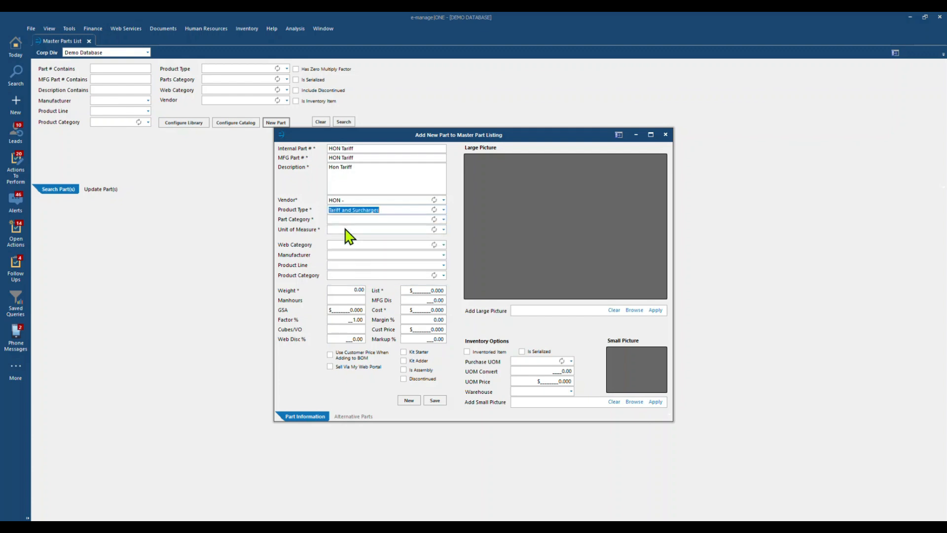
click(444, 220)
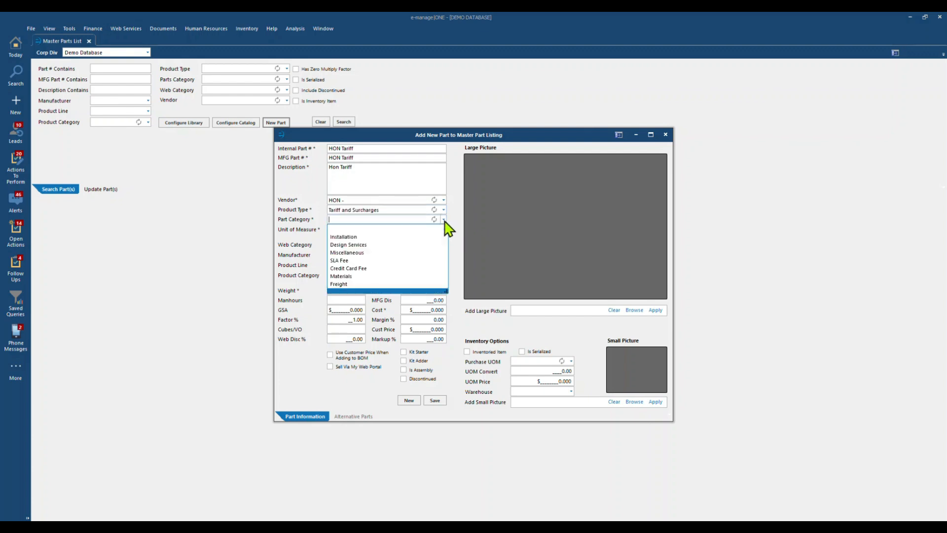
click(445, 220)
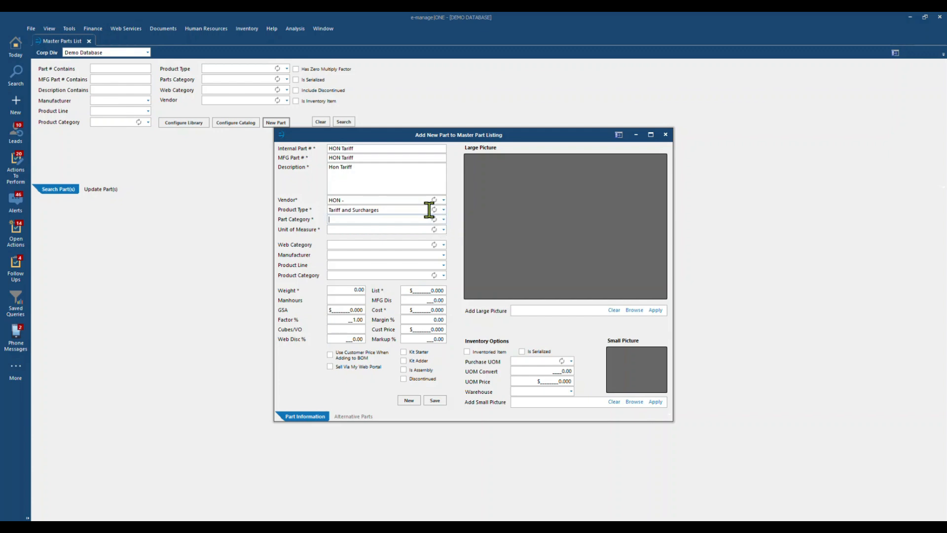
click(444, 220)
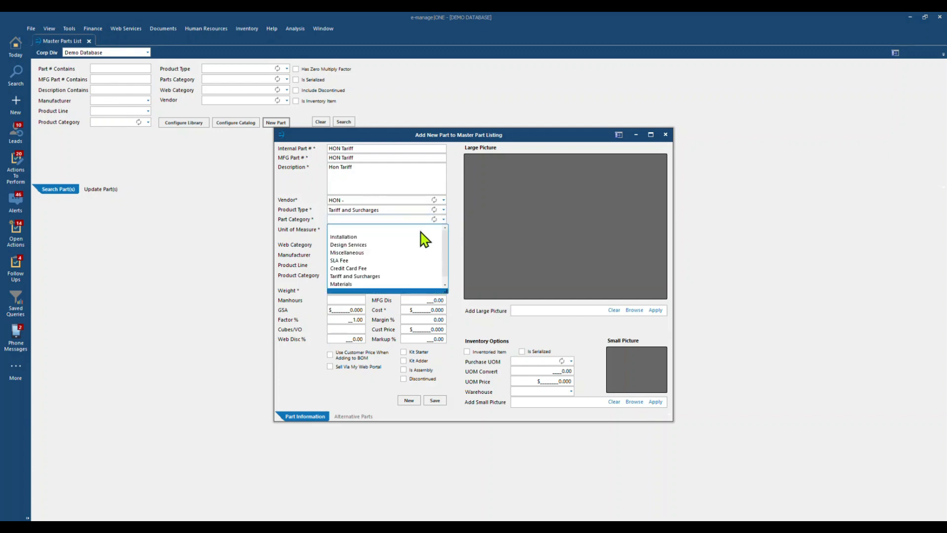
scroll(386, 260, down, 1)
click(358, 268)
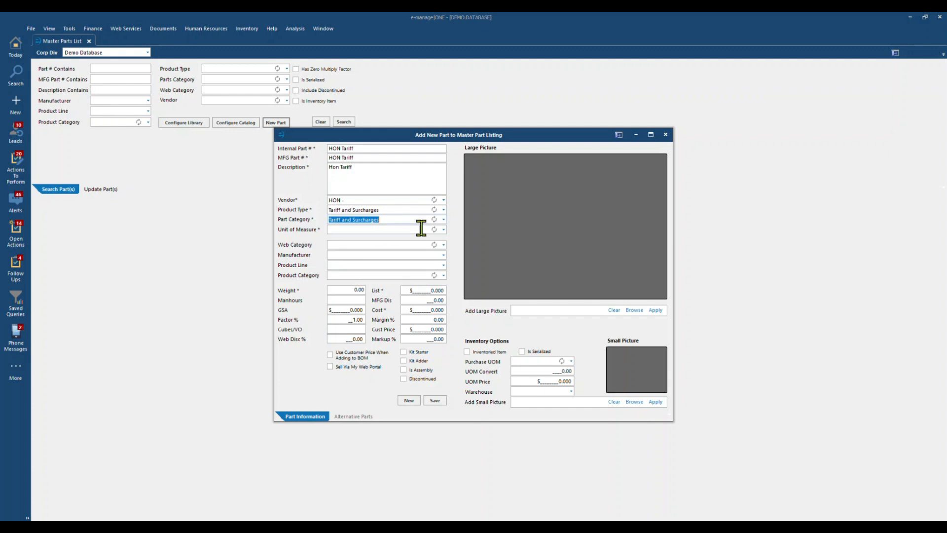
Set the new part's unit of measure to EA and its list price to 1.00
click(444, 230)
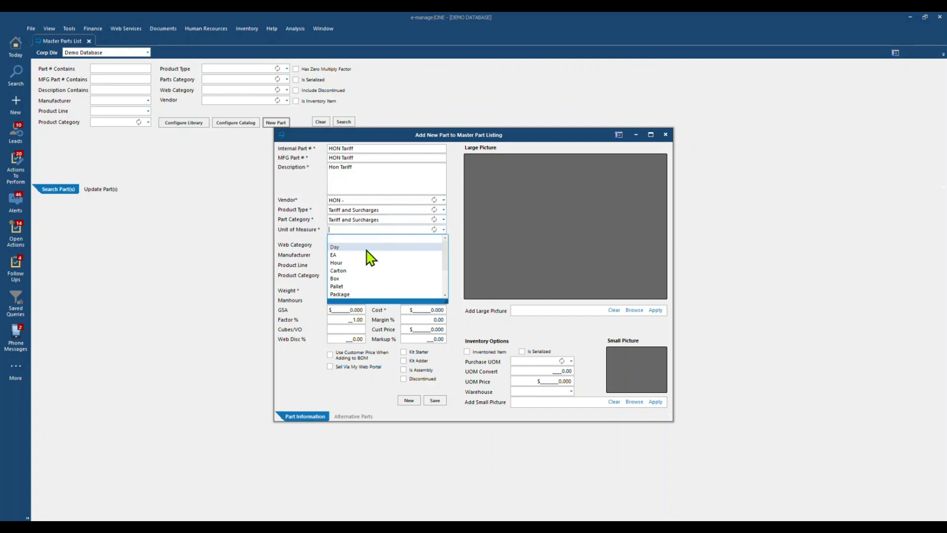
click(373, 270)
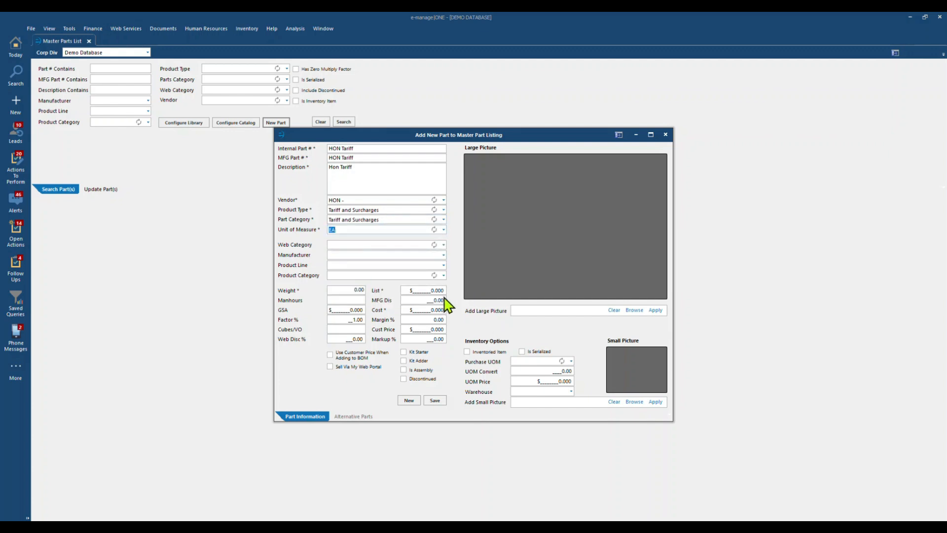
click(424, 290)
text(1.00)
Enable using the customer price when adding to BOM, save the HON Tariff part and close its form
click(336, 356)
click(437, 401)
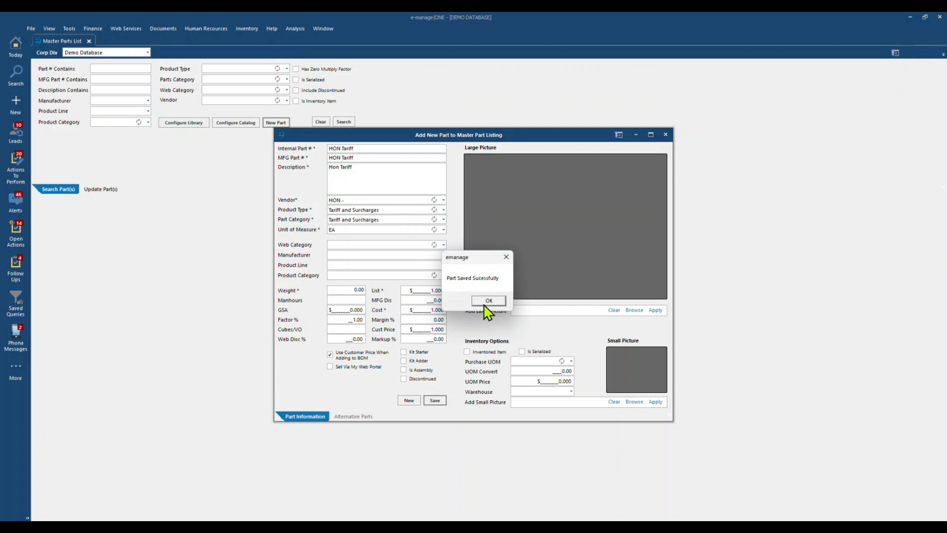
click(487, 299)
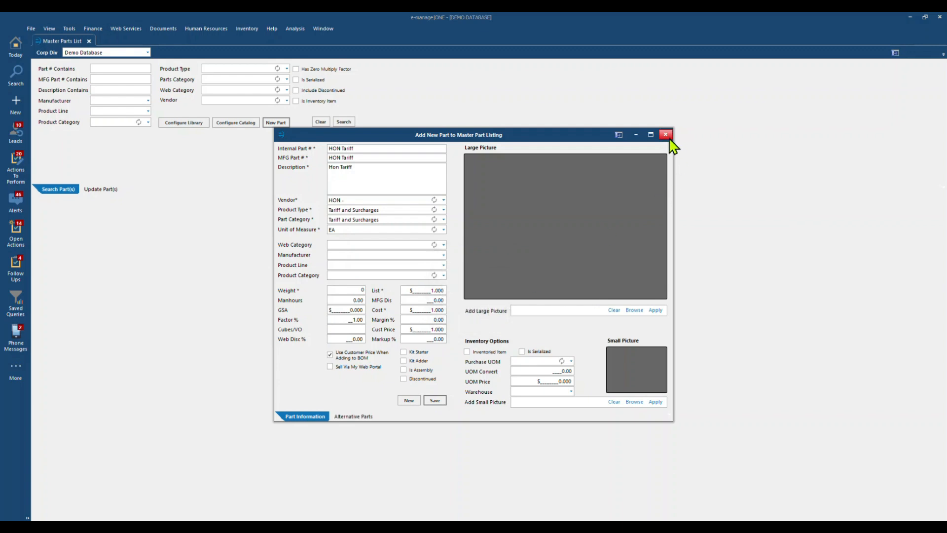
click(665, 135)
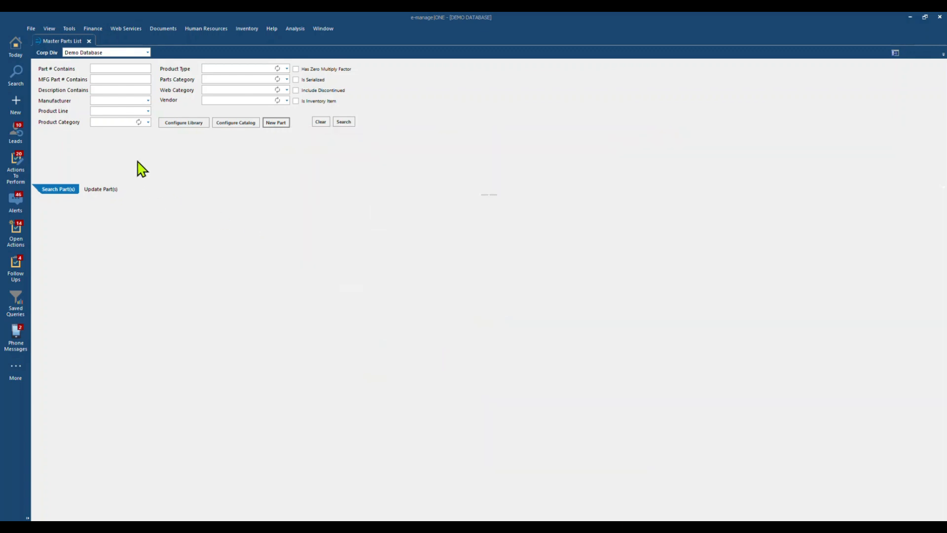
Open the BOM Auto Parts configuration and select the Labor, Design & Proj. Mgmt template
click(67, 28)
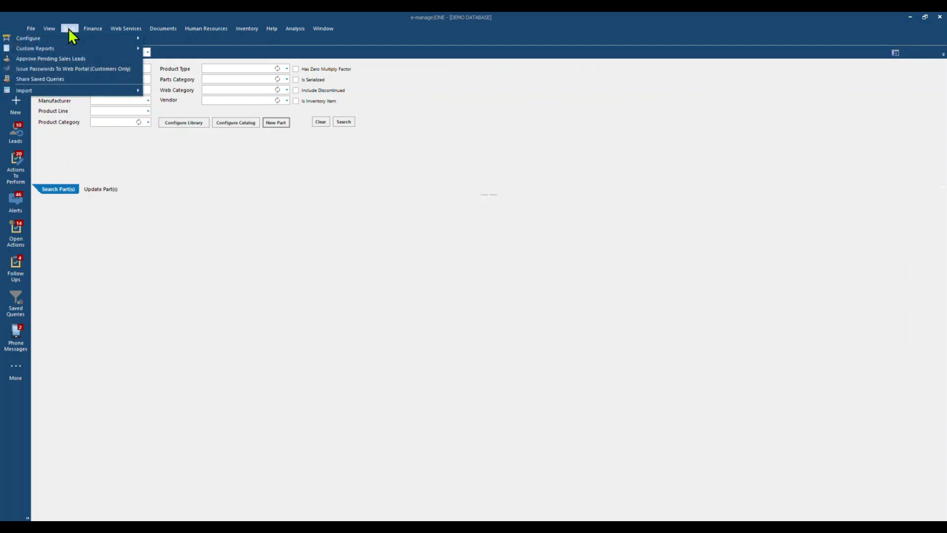
mouse_move(64, 37)
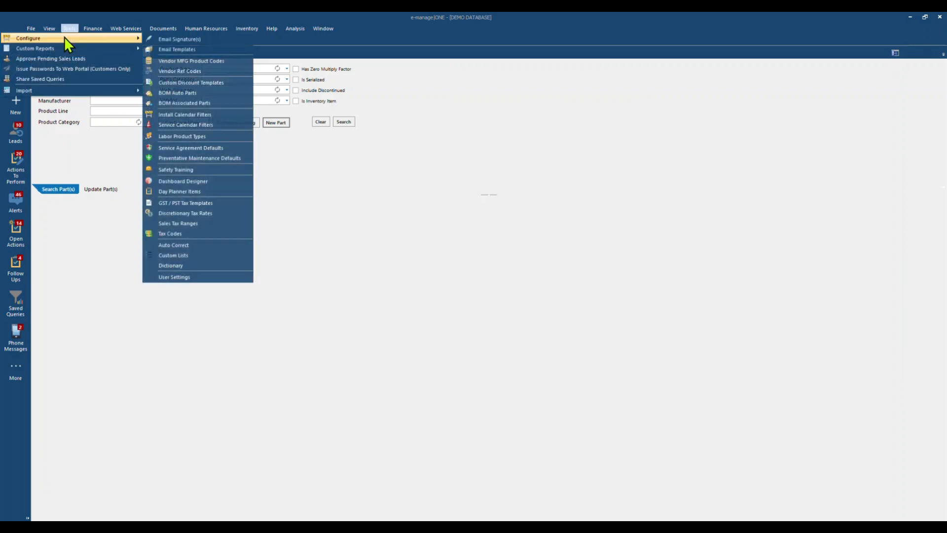
click(183, 92)
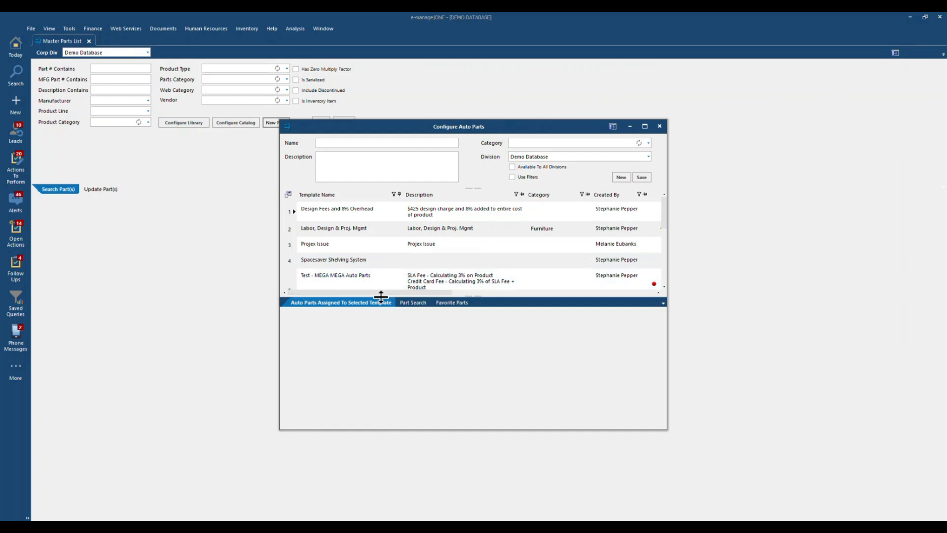
drag(379, 297, 381, 317)
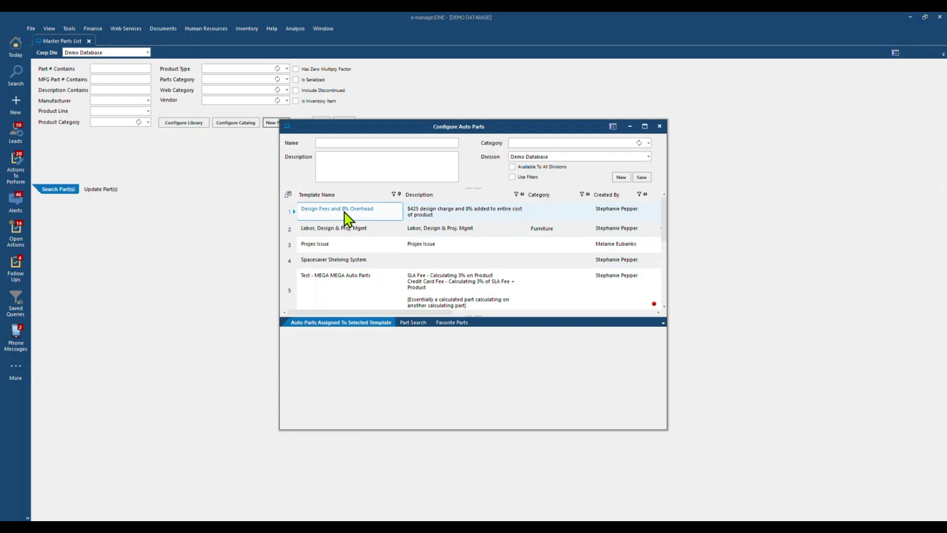
click(294, 230)
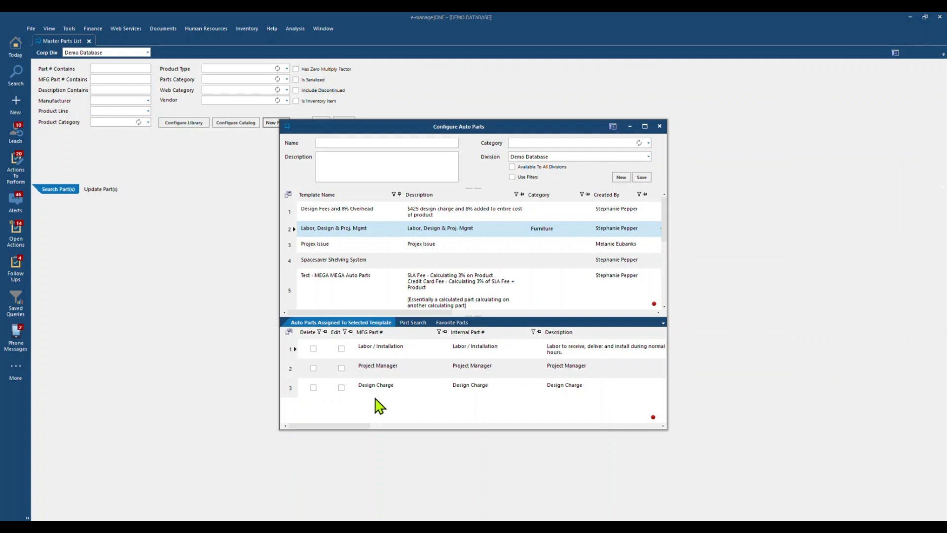
Search the parts by part number for "hon tariff" and open the HON Tariff part's auto part configuration
click(413, 323)
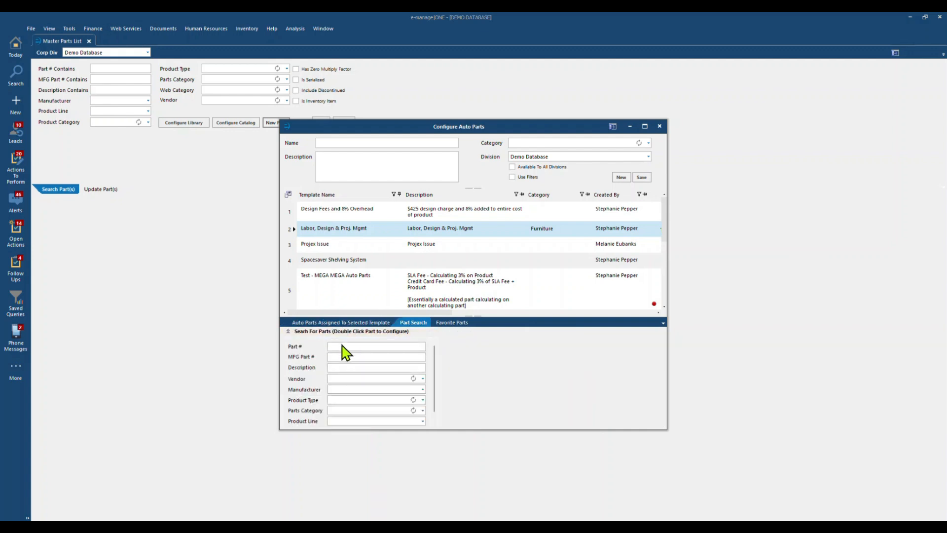
text(hon tariff)
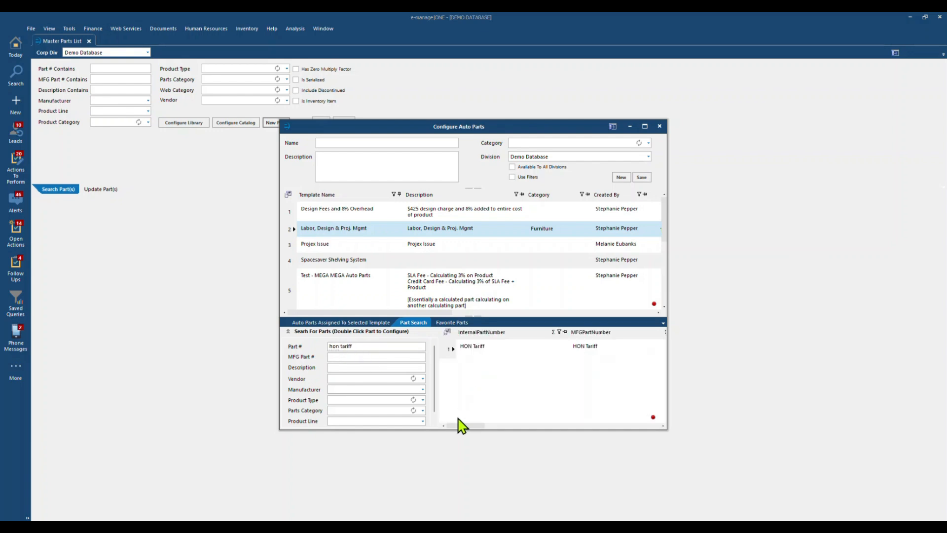
drag(442, 429, 440, 455)
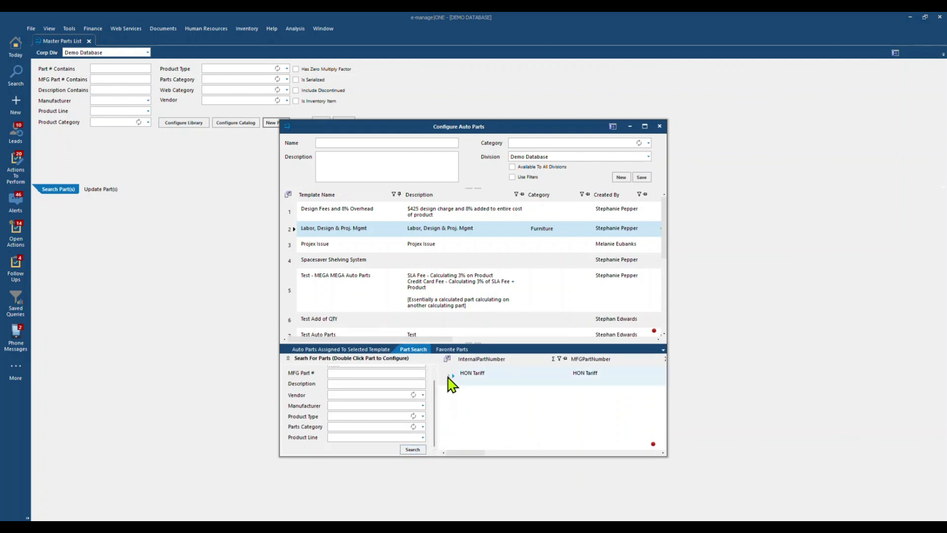
click(464, 373)
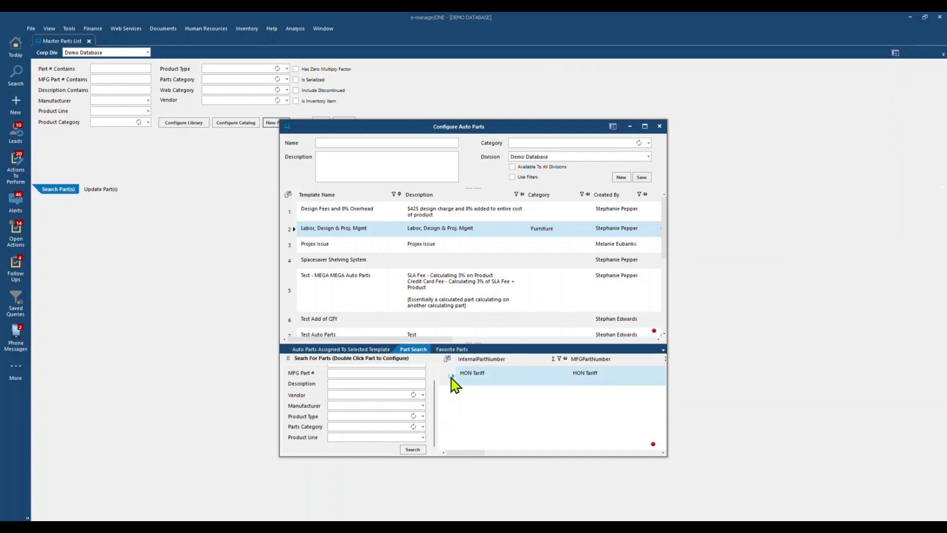
double_click(451, 378)
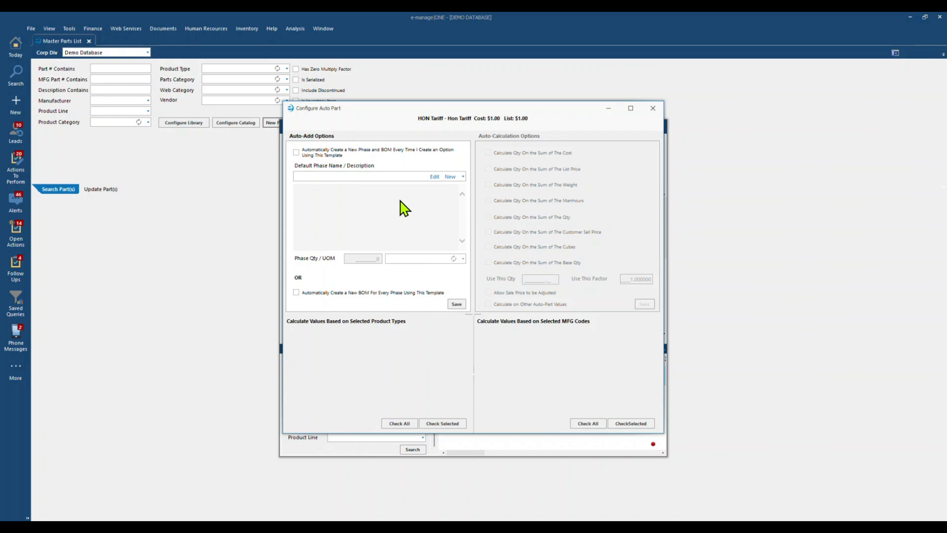
Turn on automatic creation of a new phase and BOM for every option using this template, and review the default phase choices
click(296, 153)
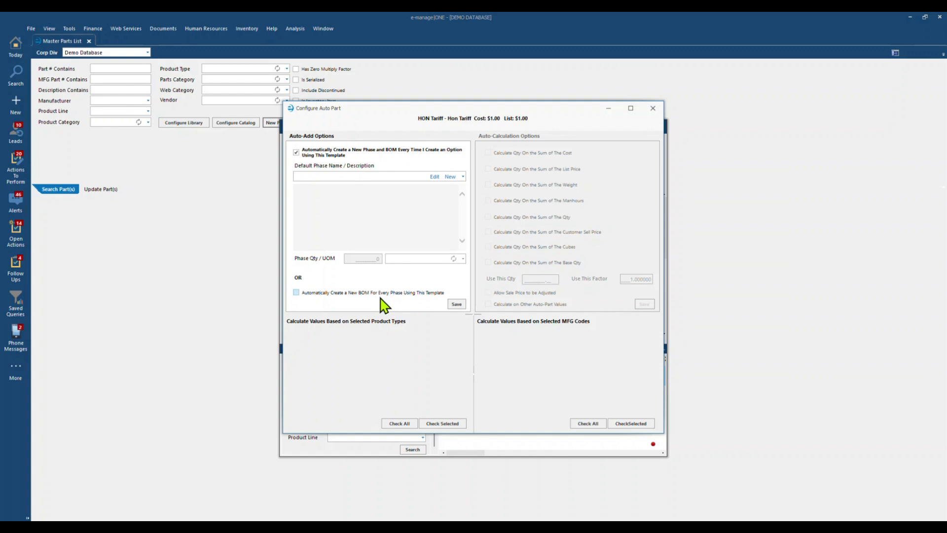
click(464, 177)
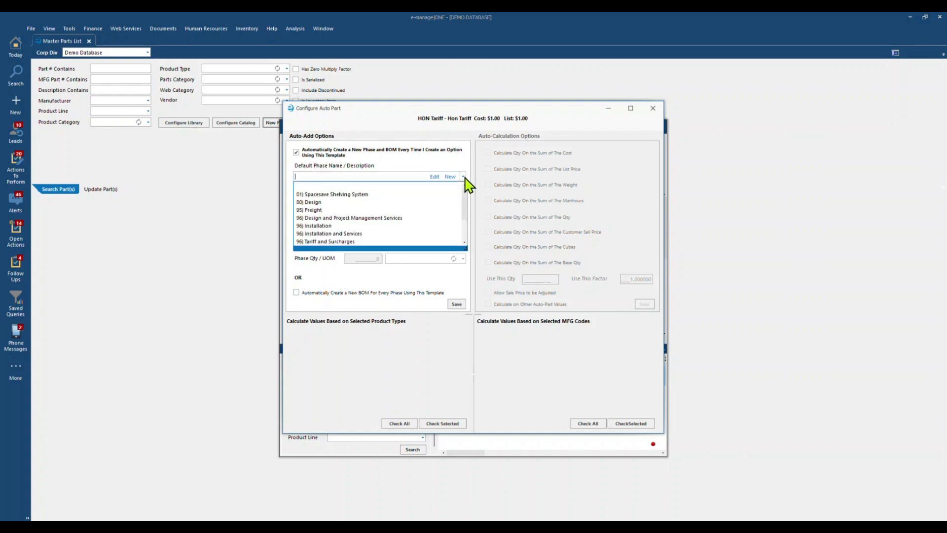
drag(467, 188, 463, 208)
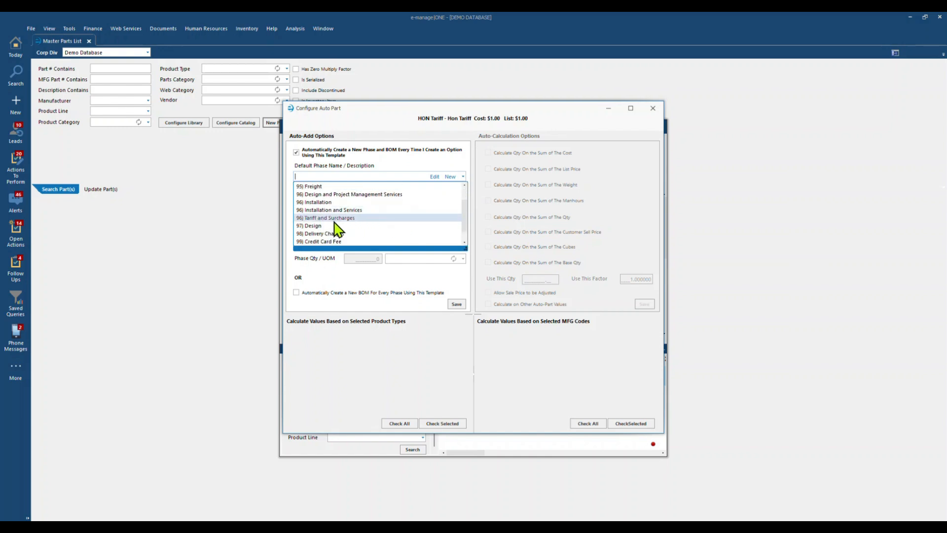
click(464, 177)
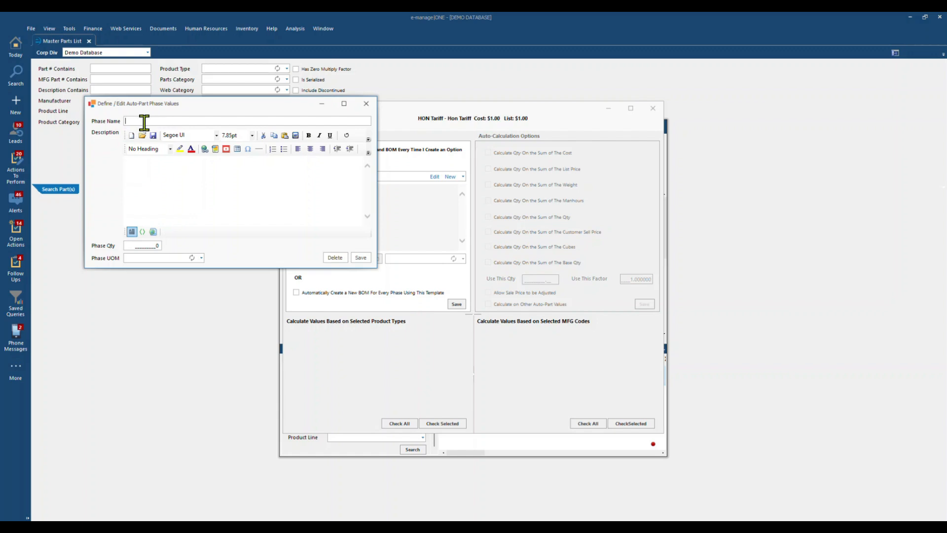
text(96))
text(Tar)
click(151, 185)
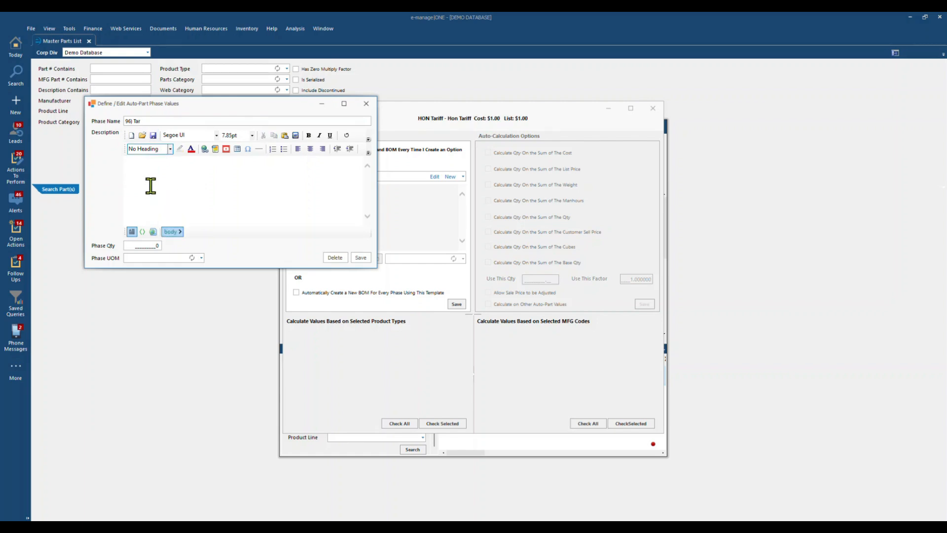
click(153, 247)
double_click(158, 246)
click(367, 104)
Set the default phase to 96) Tariff and Surcharges and save the auto-add options
click(464, 176)
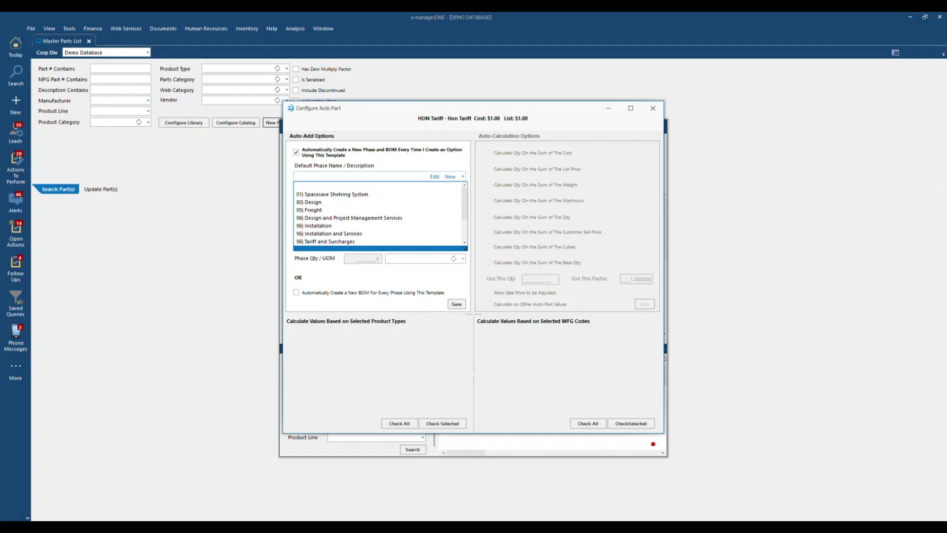
click(463, 177)
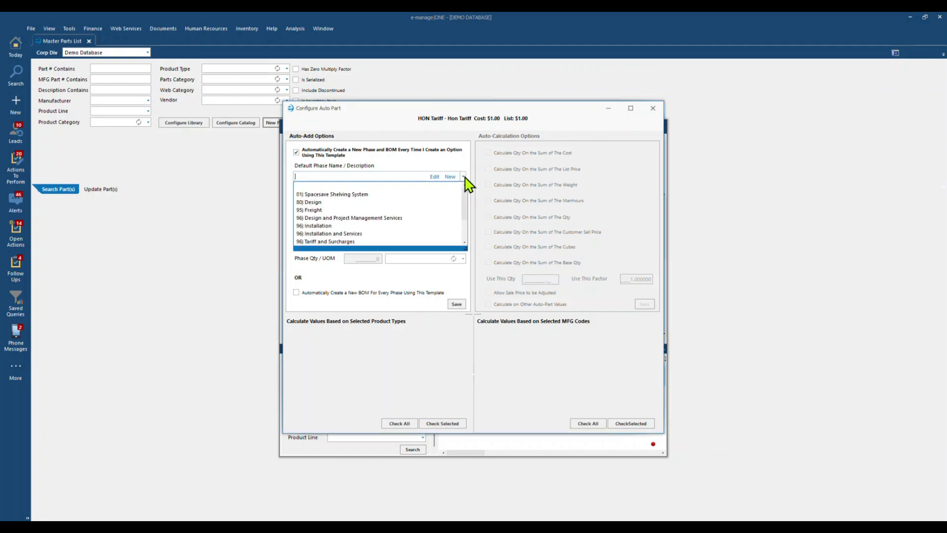
click(344, 242)
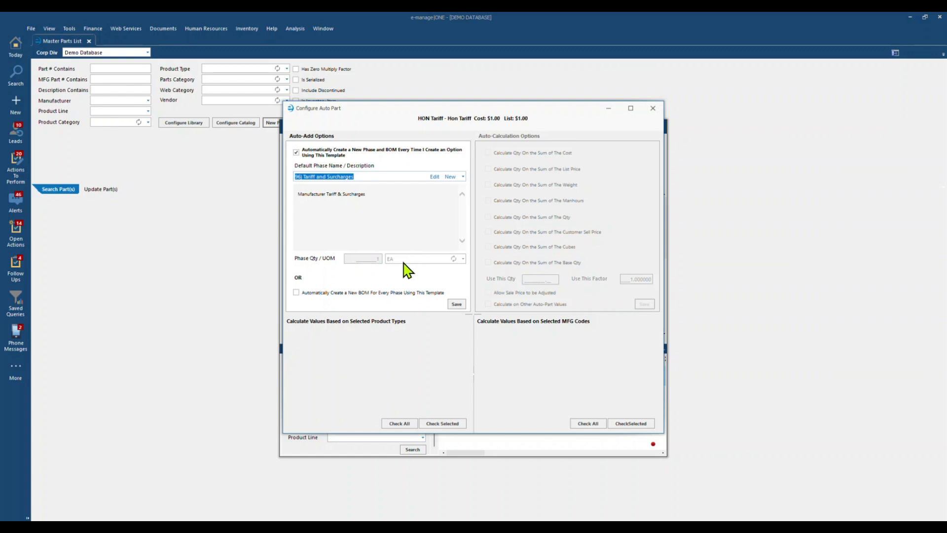
click(456, 304)
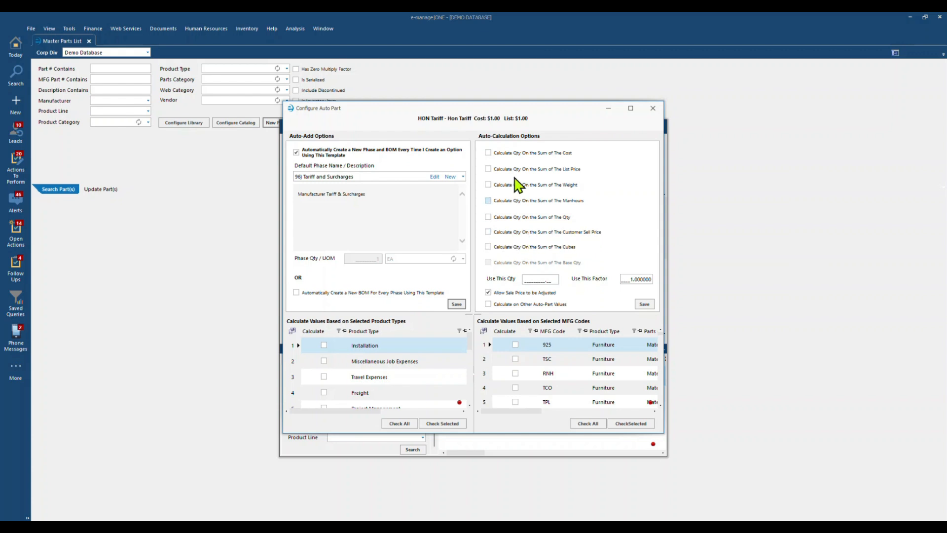
Calculate the auto part's quantity on the sum of the cost with a factor of 0.02, and save the calculation options
click(489, 153)
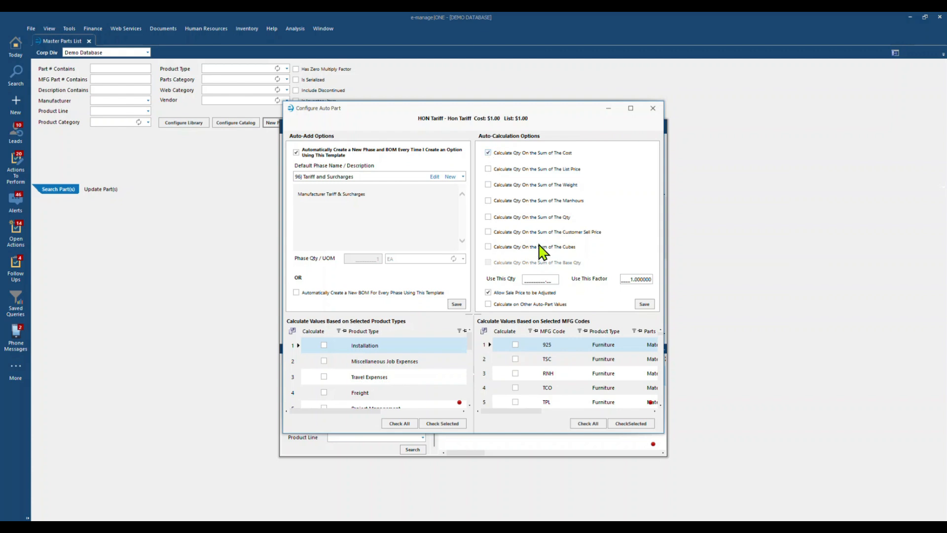
click(539, 279)
text(1)
click(625, 278)
text(0.02)
click(488, 153)
click(645, 306)
Enlarge the Configure Auto Part window and give the MFG codes list more width than the product types list
mouse_move(470, 345)
mouse_down()
mouse_move(472, 376)
mouse_move(474, 339)
mouse_up()
drag(665, 433, 805, 462)
click(723, 407)
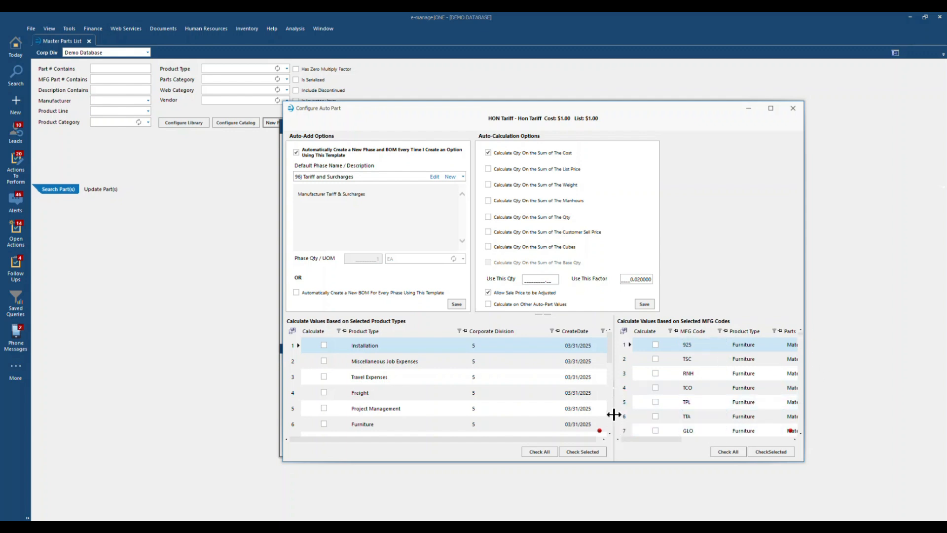
drag(614, 417, 472, 398)
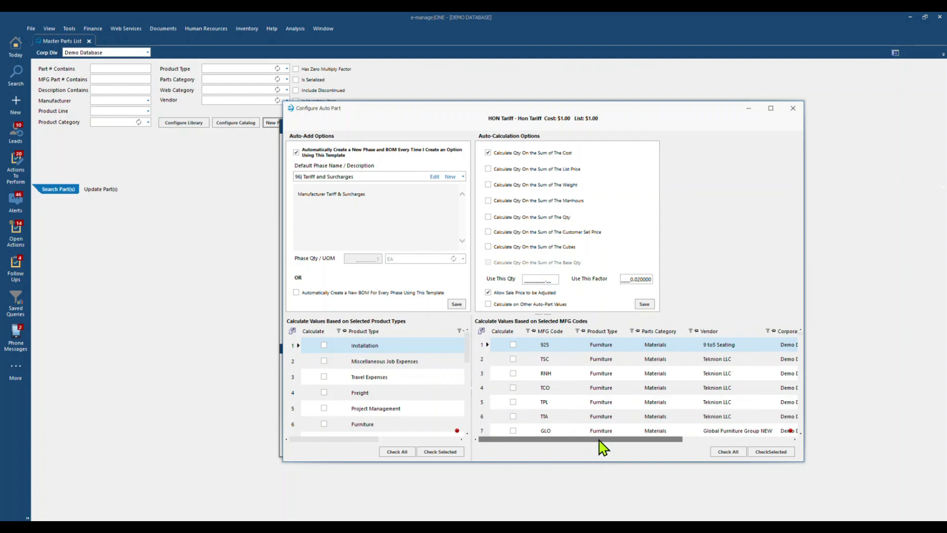
Filter the MFG codes list to the vendor HON and bring its MFG code column back into view
drag(602, 446, 644, 445)
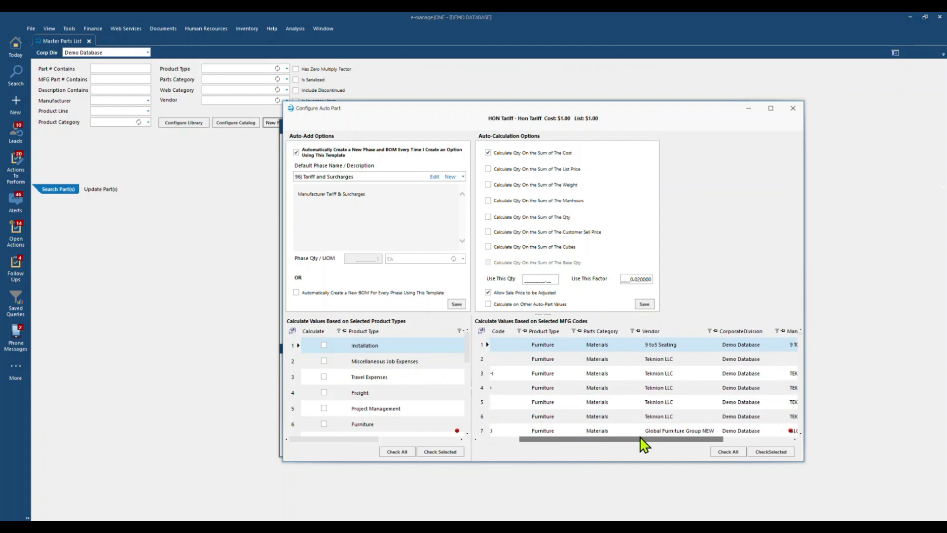
click(710, 331)
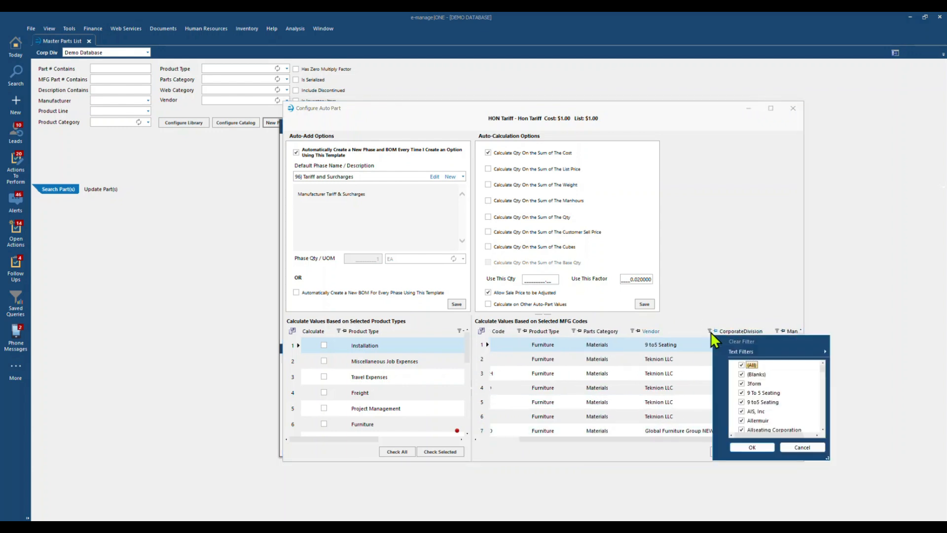
click(742, 366)
scroll(760, 395, down, 6)
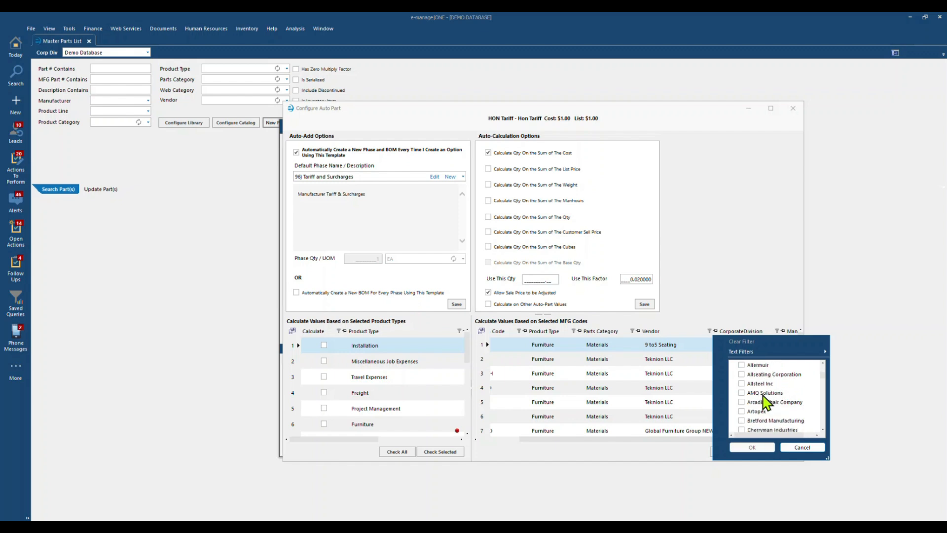
scroll(764, 402, down, 5)
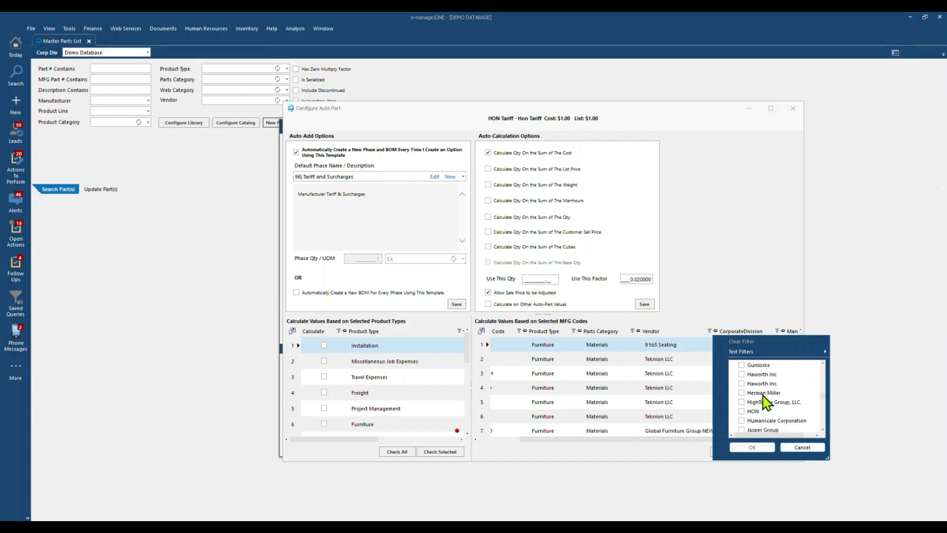
click(741, 411)
click(754, 448)
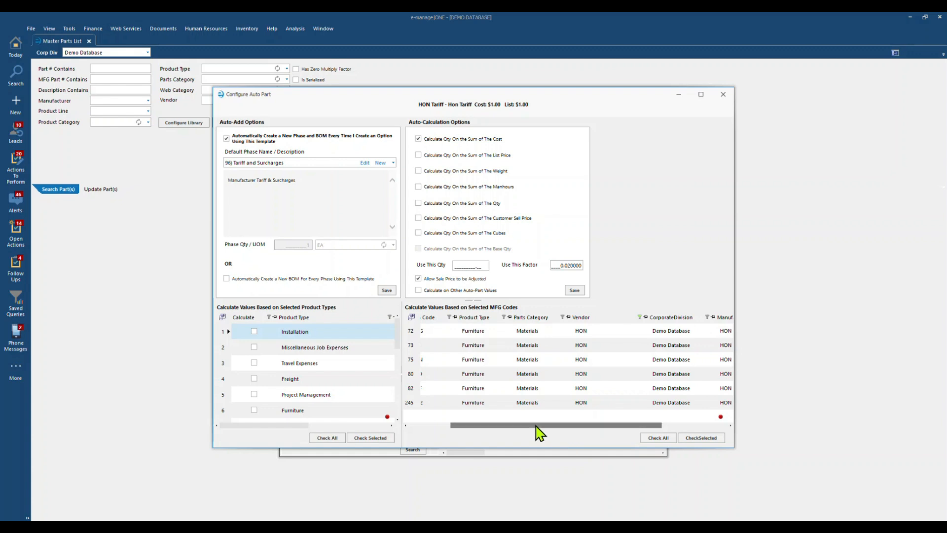
drag(539, 427, 446, 427)
click(466, 364)
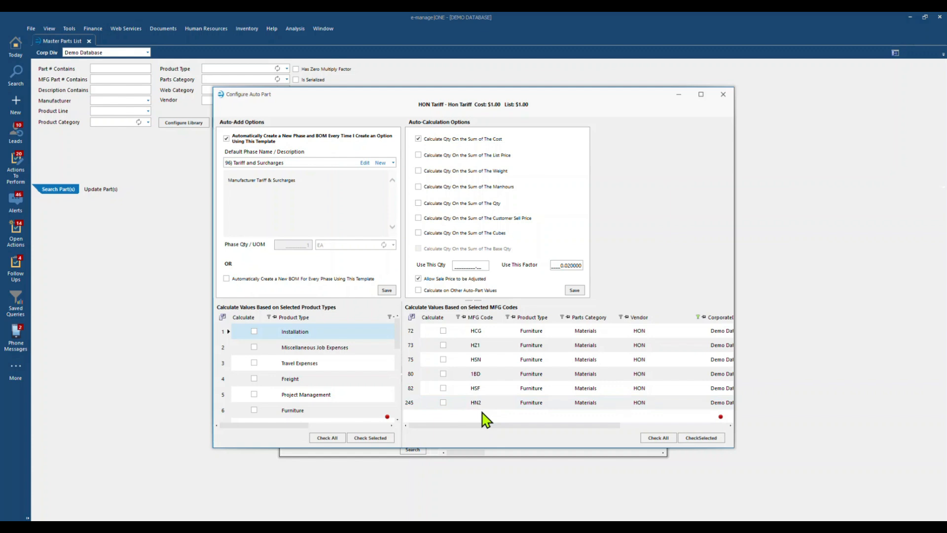
click(75, 28)
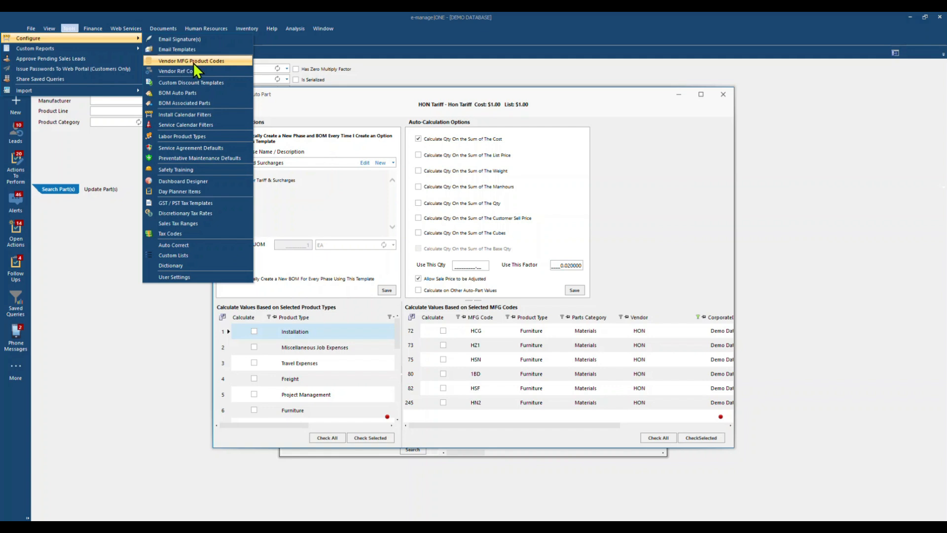
click(72, 26)
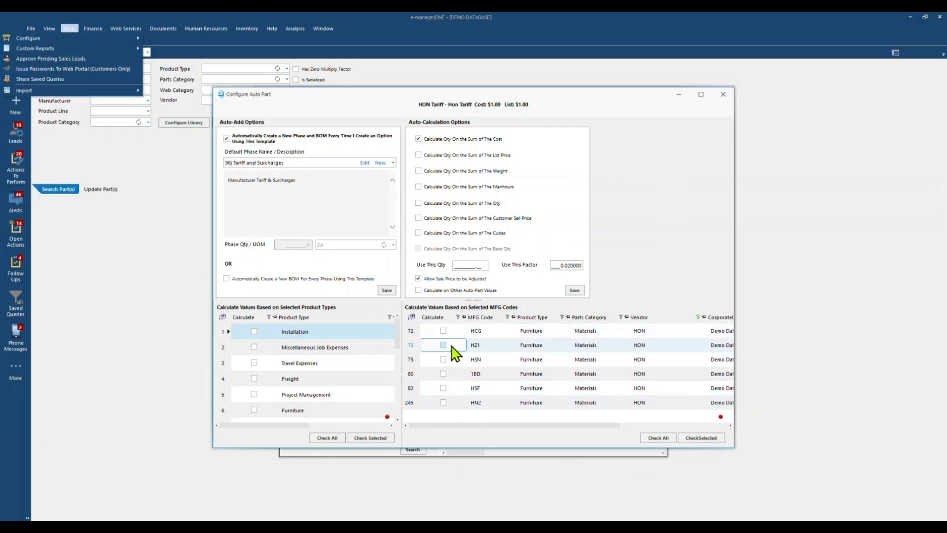
Include the HON MFG codes HCG, HZ1, HSN, 1BD, HSF and HN2 in the auto part's calculation
click(443, 331)
click(443, 345)
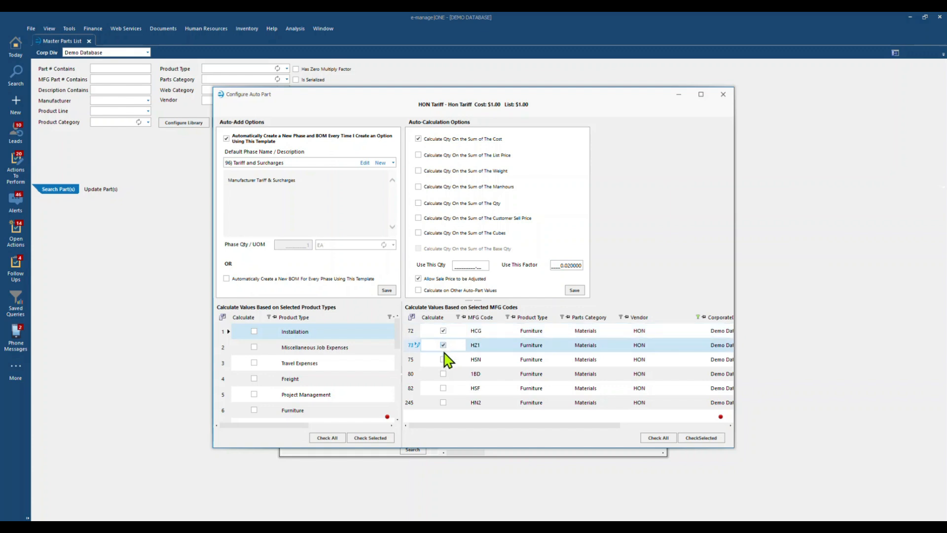
click(443, 360)
click(443, 374)
click(443, 388)
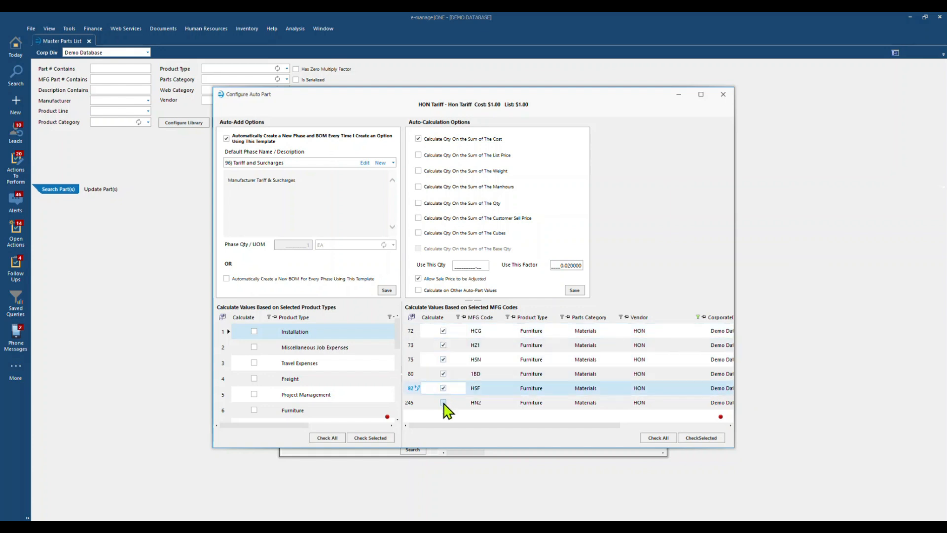
click(443, 402)
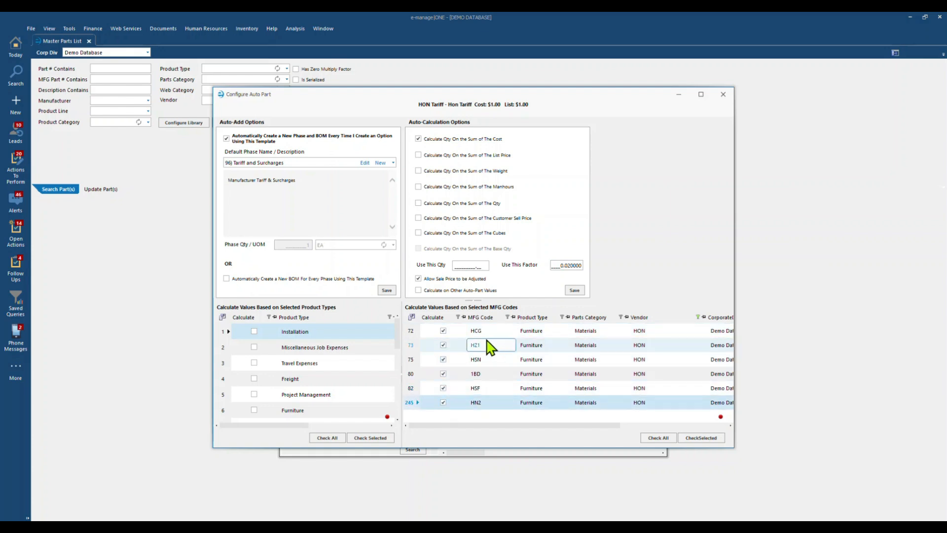
click(477, 405)
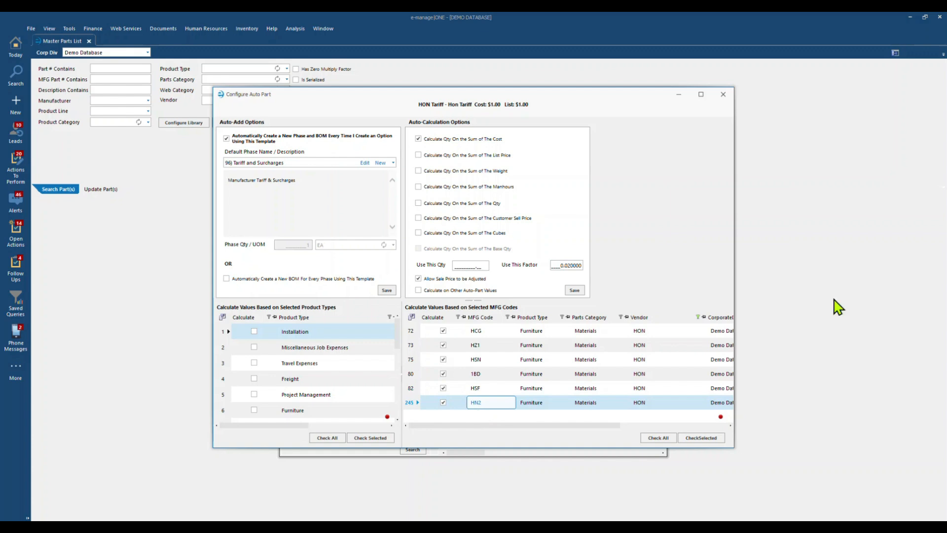
click(482, 344)
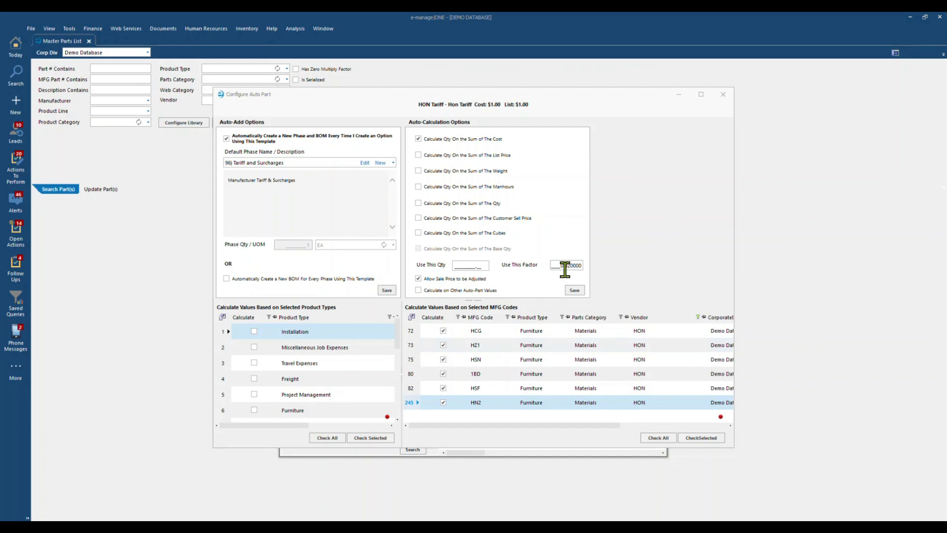
click(477, 333)
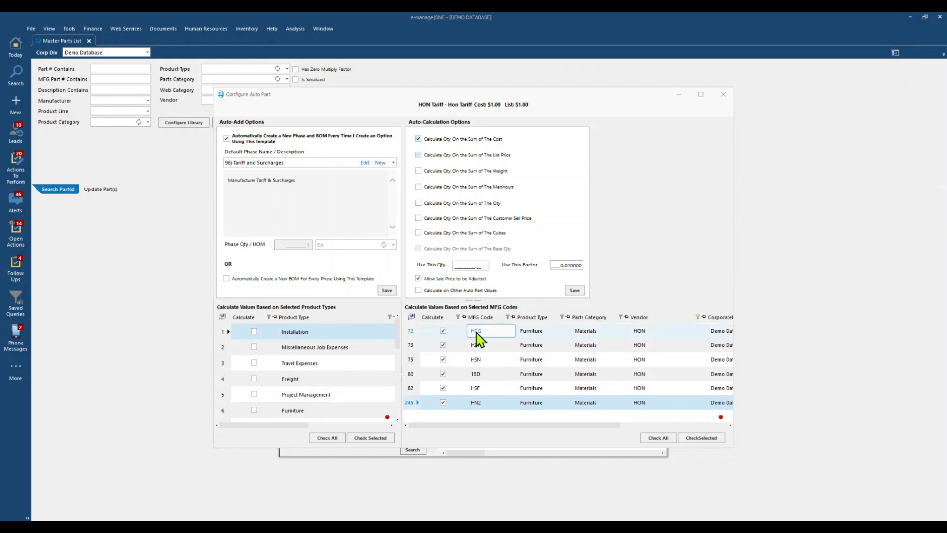
click(479, 403)
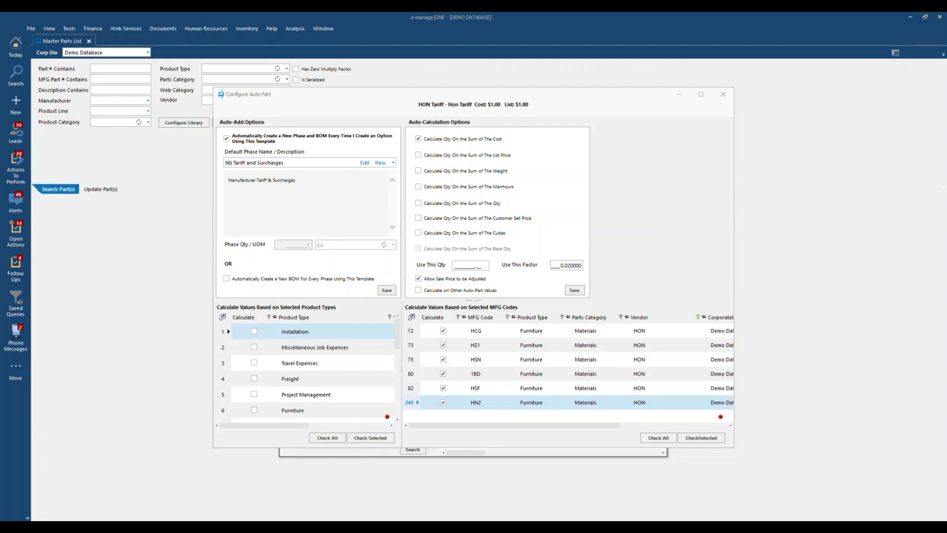
click(601, 374)
Close the auto part configuration and master parts list, and open the Warby Parker Scottsdale project's bill of materials
click(724, 95)
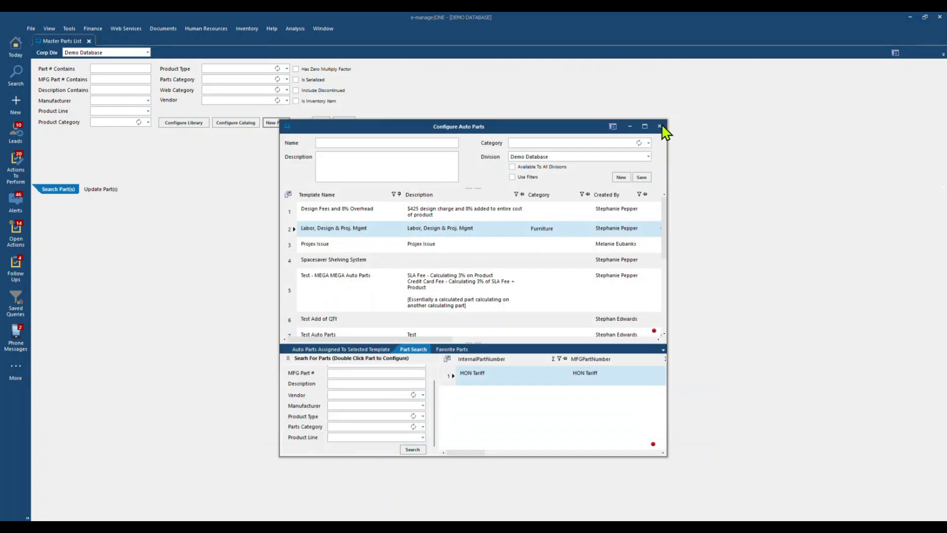
click(660, 127)
click(89, 41)
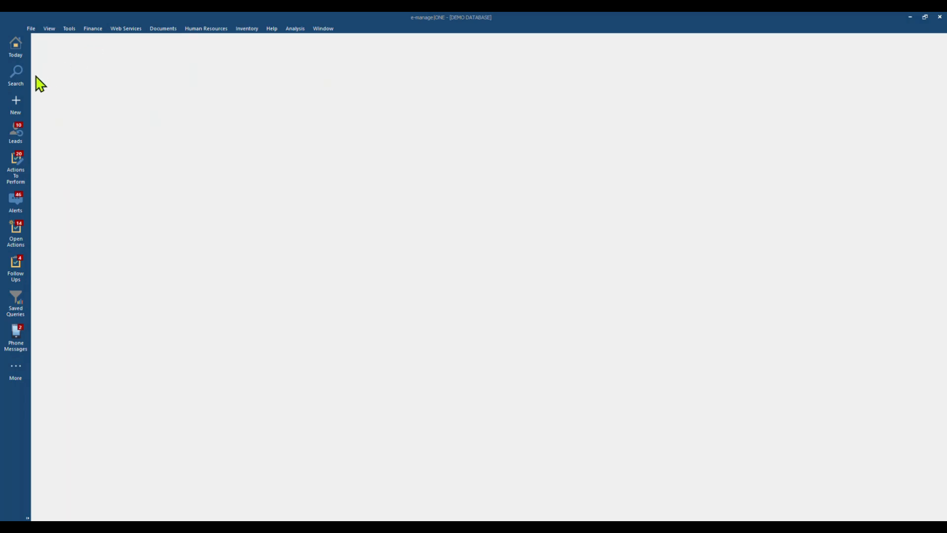
click(16, 75)
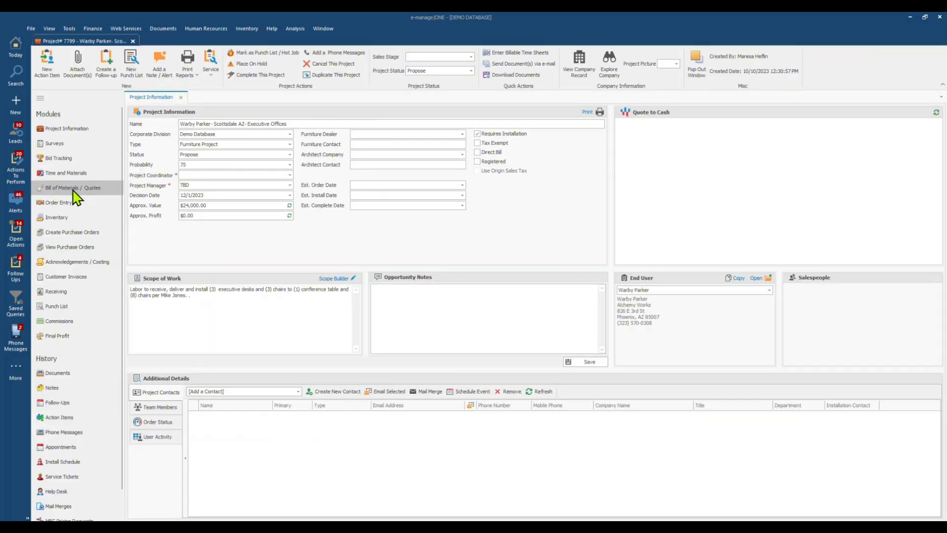
click(70, 191)
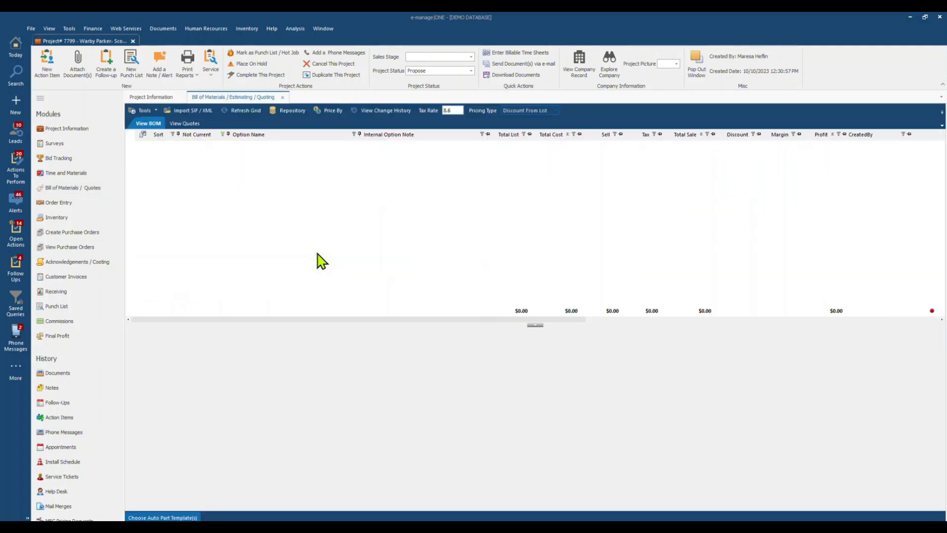
Check that the Labor, Design & Proj. Mgmt auto part template is in use, and create a new option
click(166, 518)
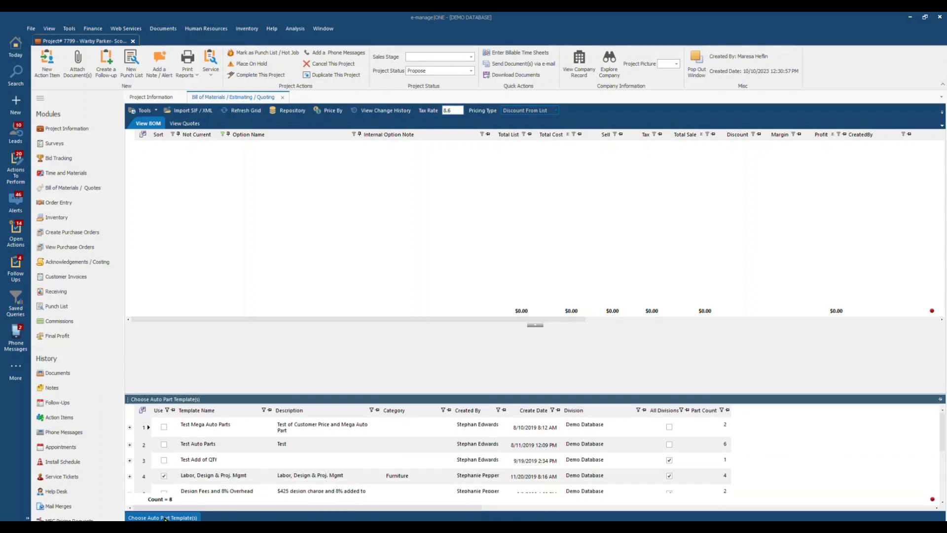
click(197, 477)
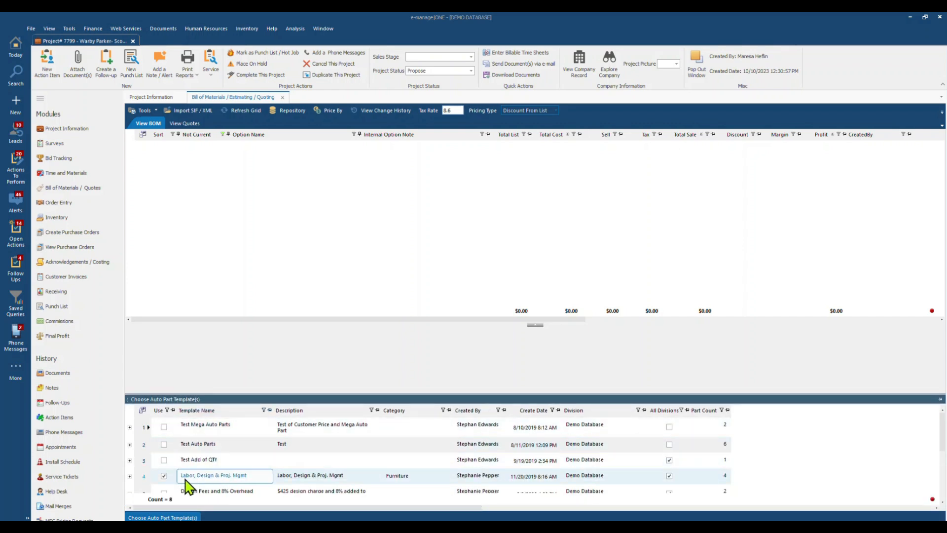
click(163, 477)
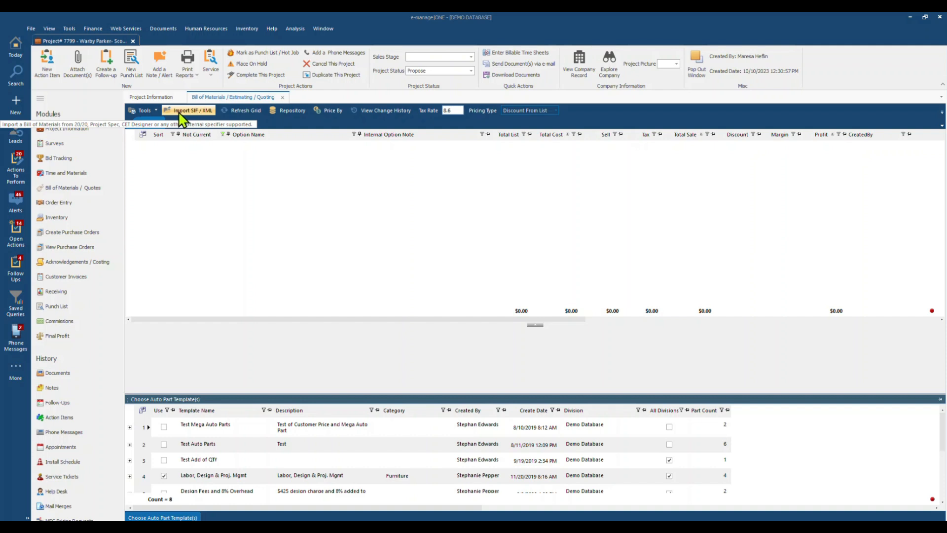
click(144, 111)
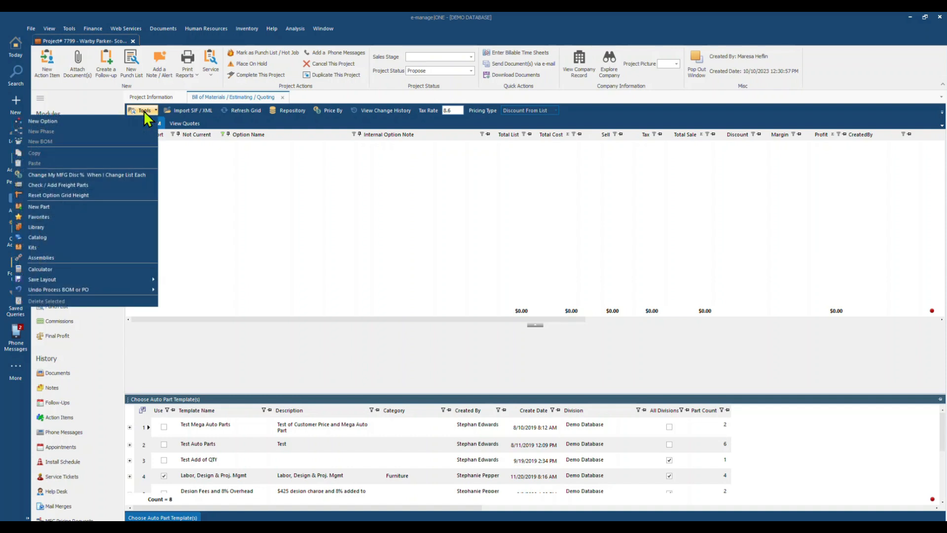
click(108, 123)
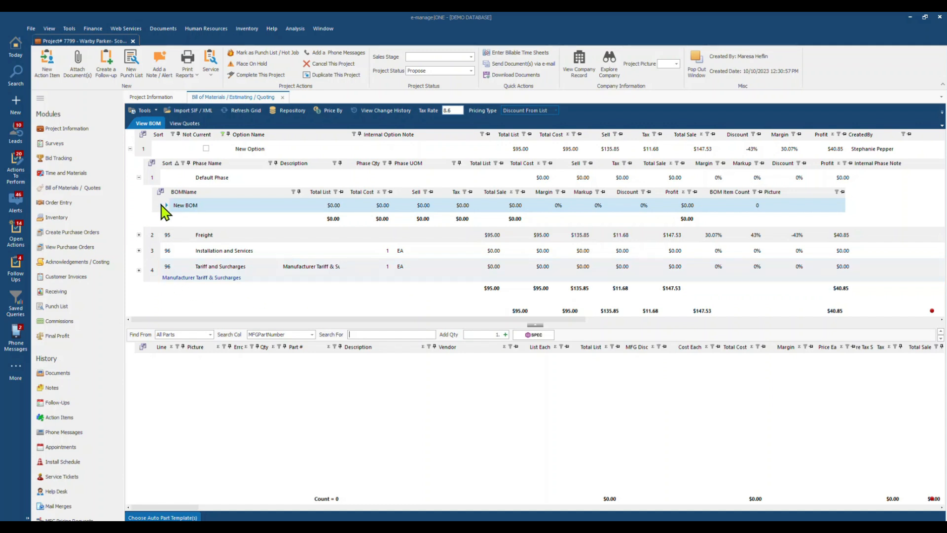
Search all parts by MFGCode for 1BD and add one TURN COFFEE TABLE to the default phase's BOM
click(311, 335)
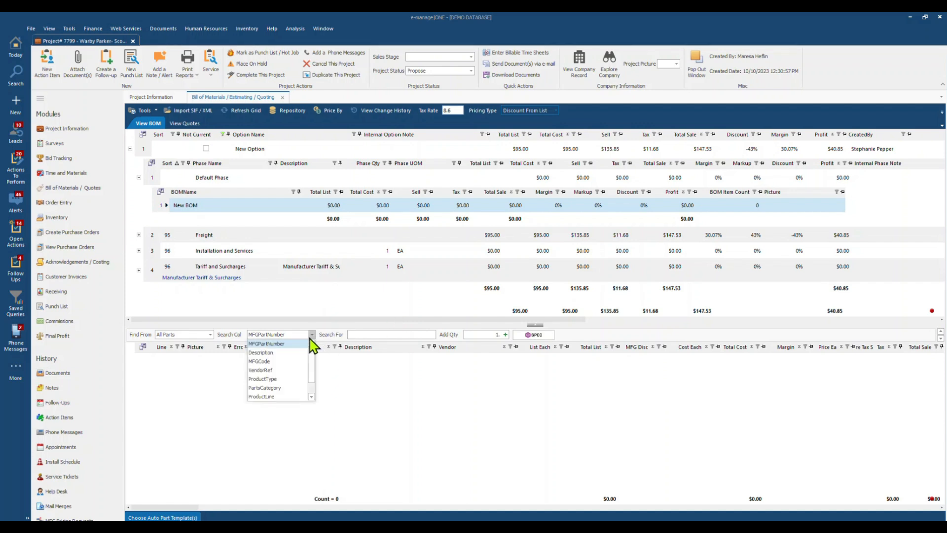
click(269, 362)
click(385, 335)
text(1BD)
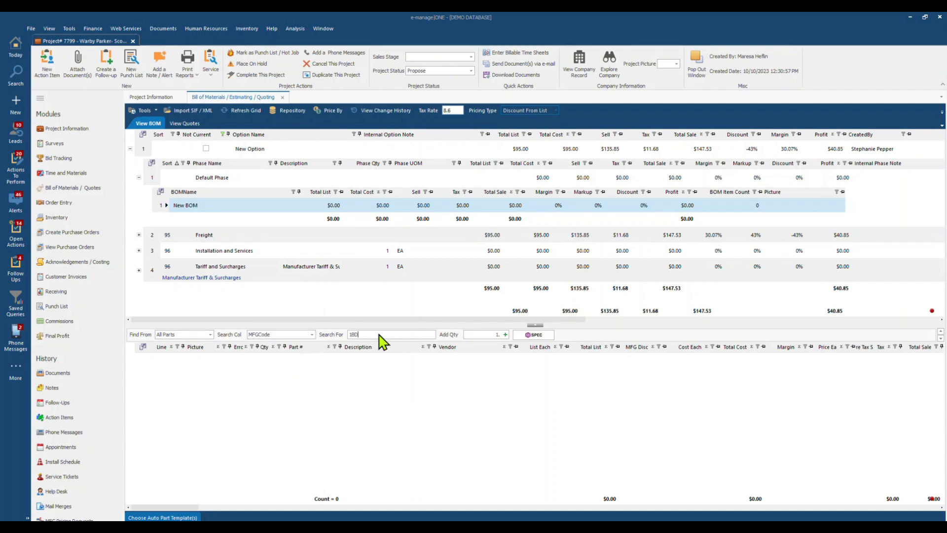
key(Return)
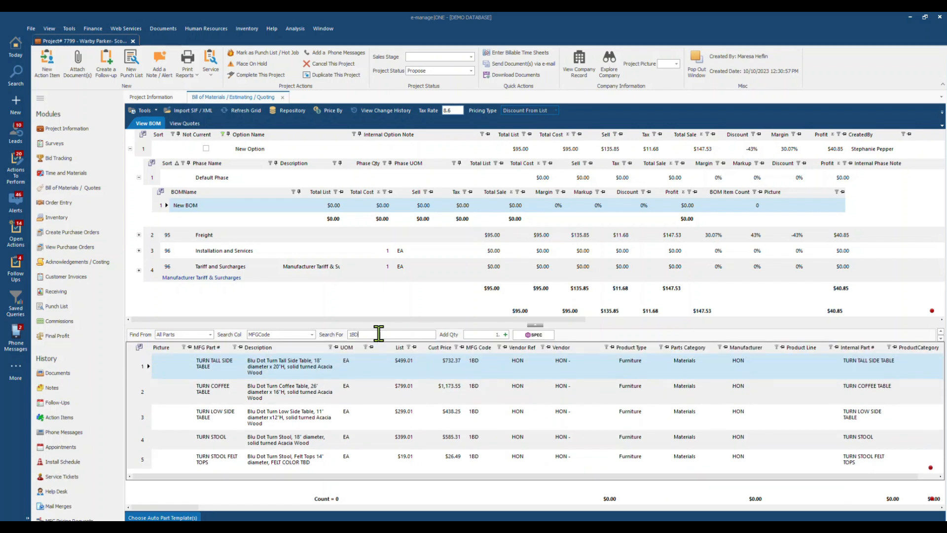
click(165, 398)
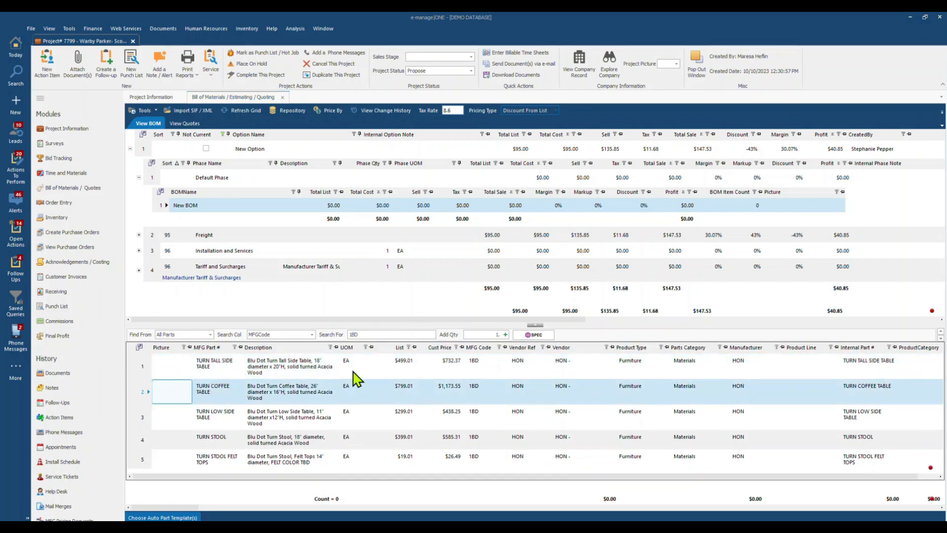
click(506, 334)
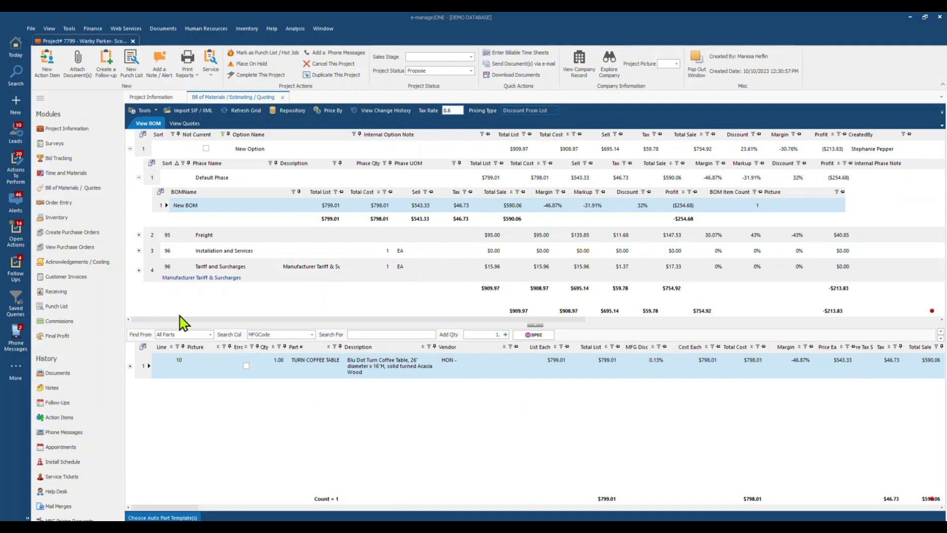
Examine the HON Tariff line in the Tariff and Surcharges phase, including its total cost, unit price and pre-tax sell
click(157, 278)
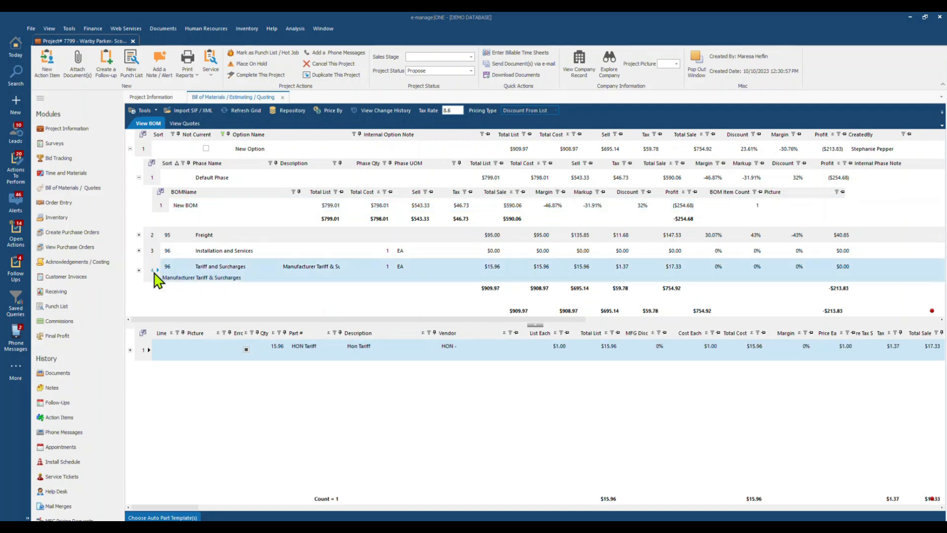
click(752, 351)
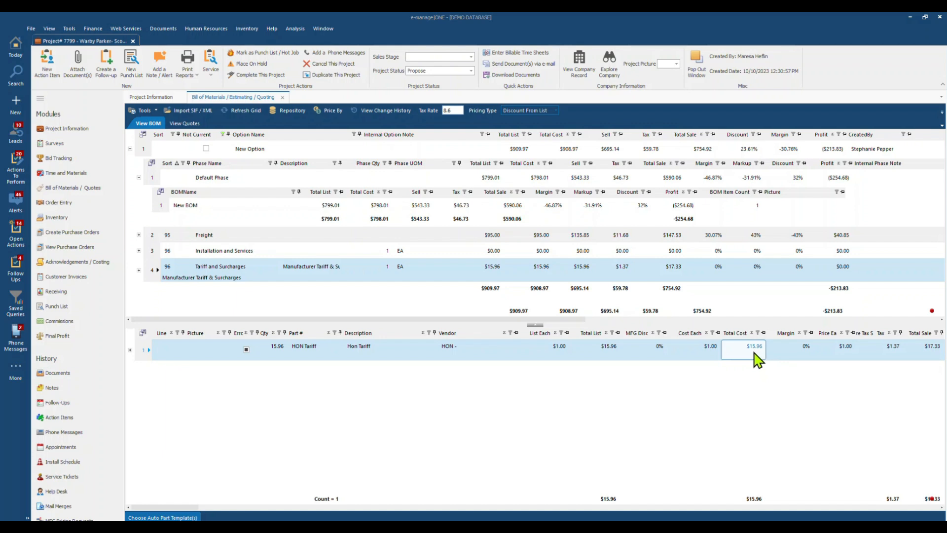
drag(195, 508, 225, 512)
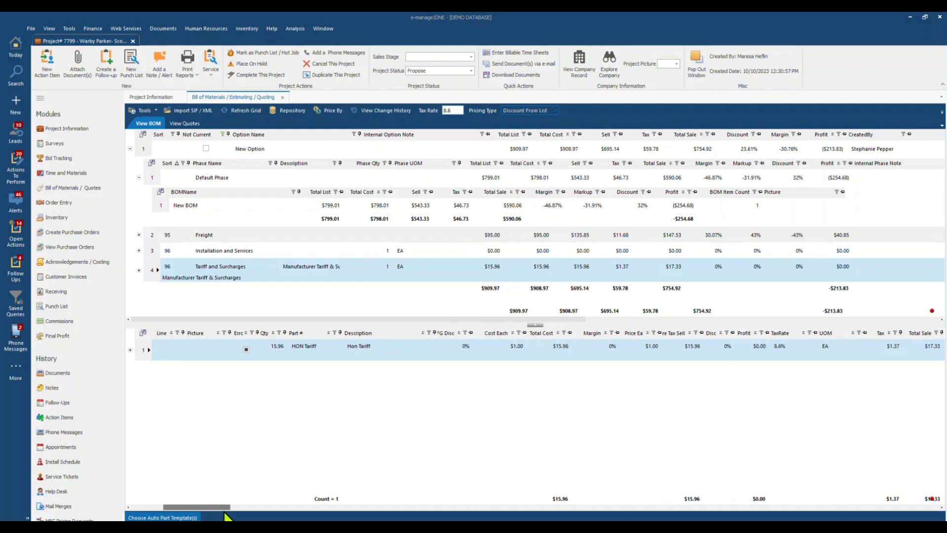
click(691, 351)
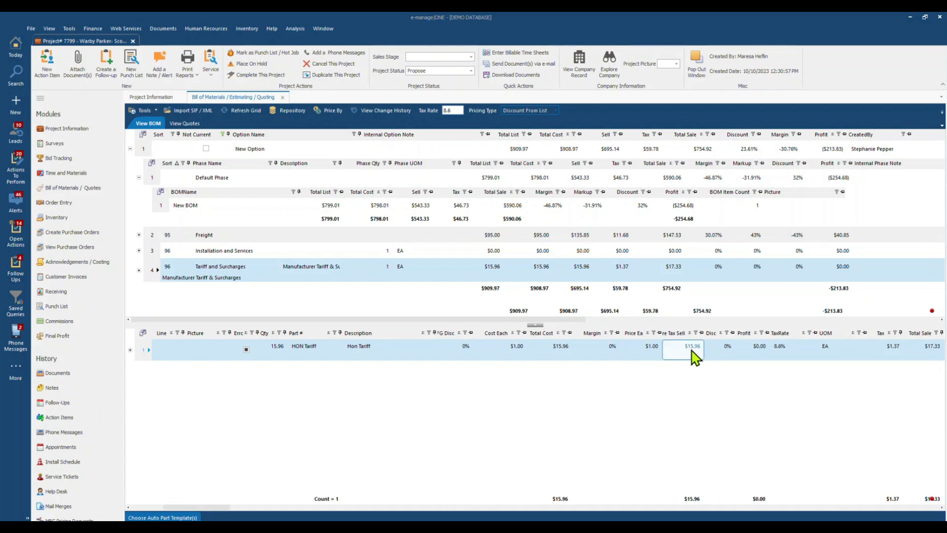
click(651, 351)
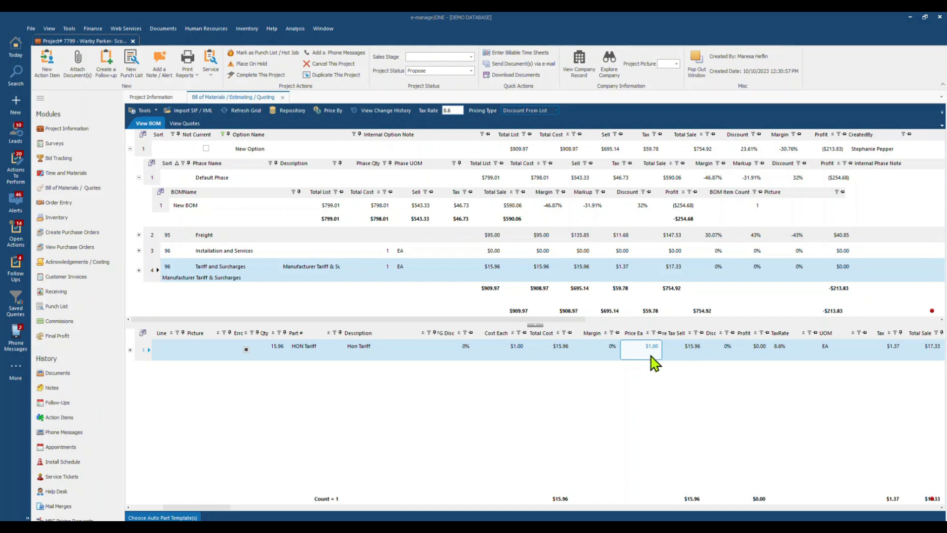
click(693, 353)
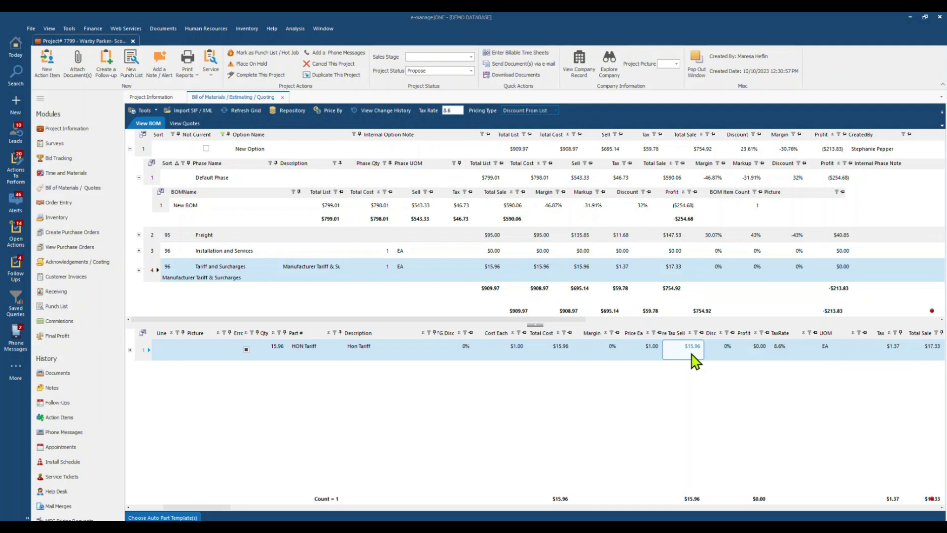
click(658, 352)
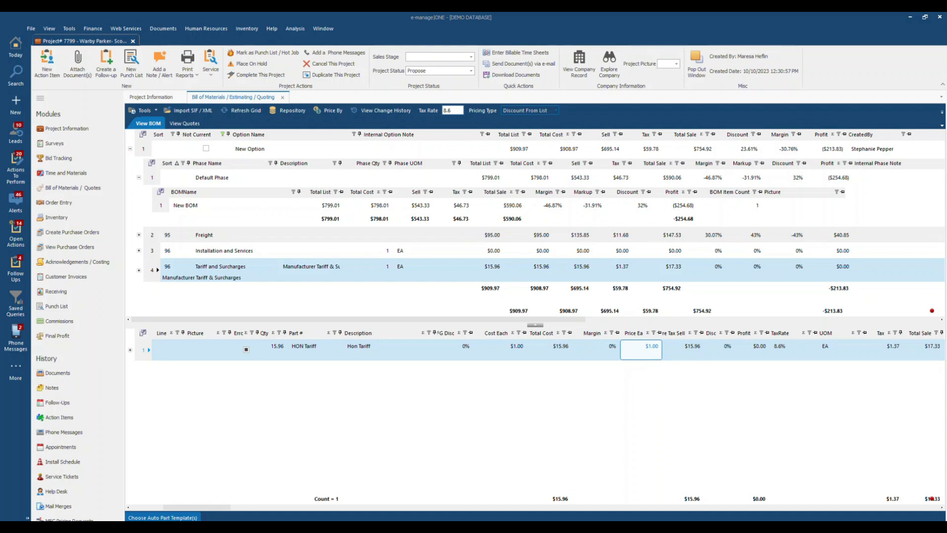
click(649, 369)
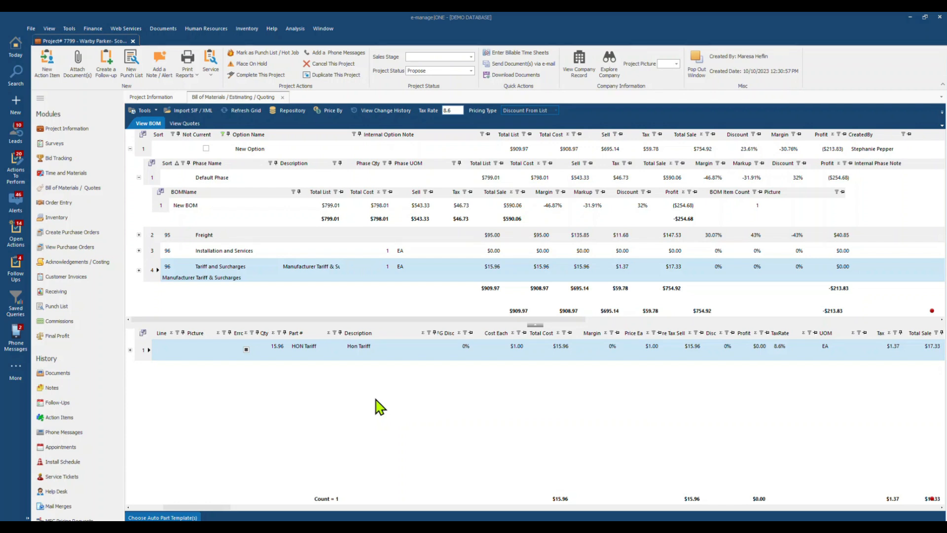
click(840, 357)
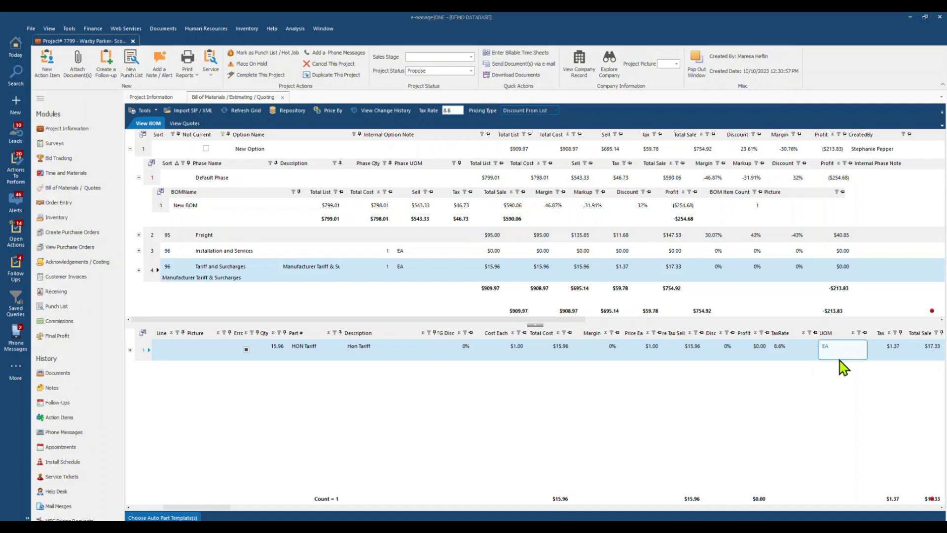